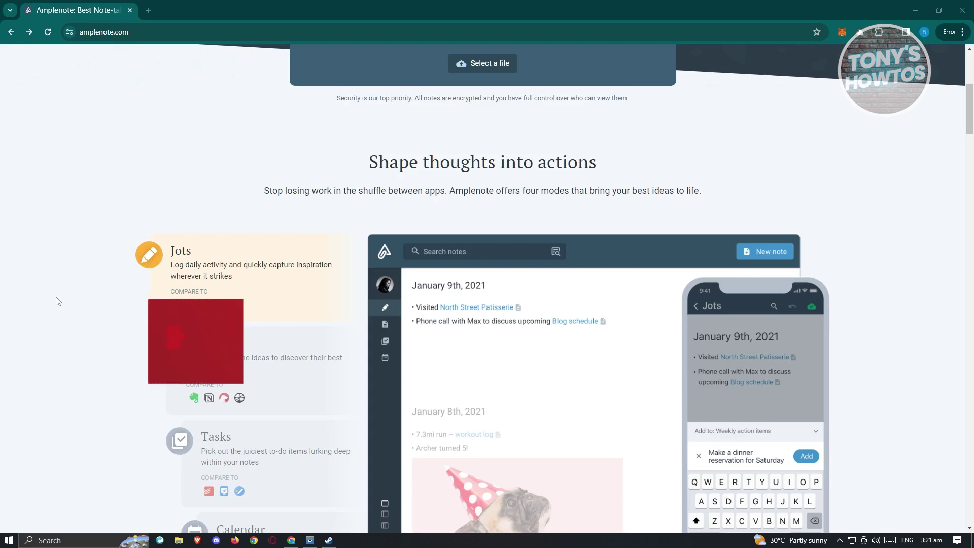
# Step: Preview the Notes mode in the landing page's 'Shape thoughts into actions' demo
pyautogui.scroll(1, 677, 377)
pyautogui.scroll(3, 676, 377)
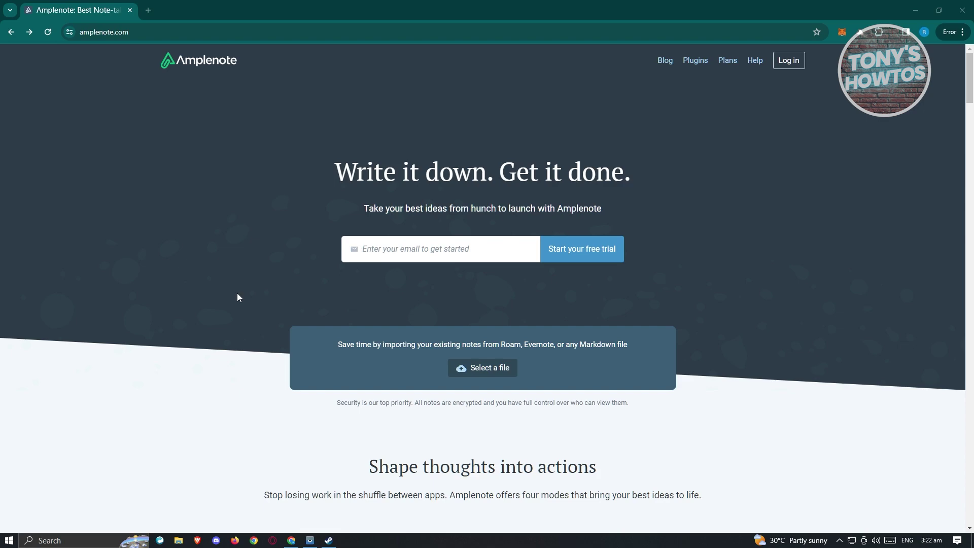
pyautogui.scroll(-5, 240, 294)
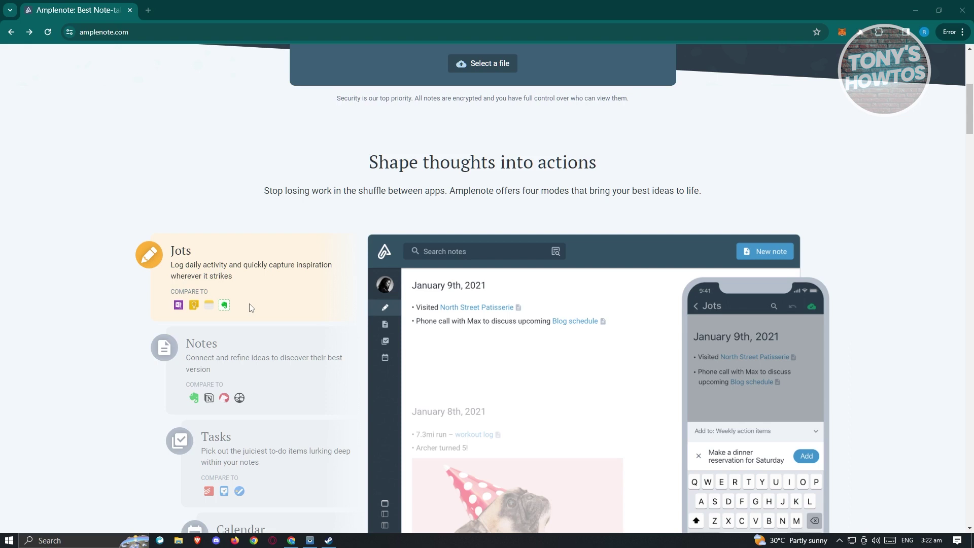
pyautogui.scroll(-1, 249, 308)
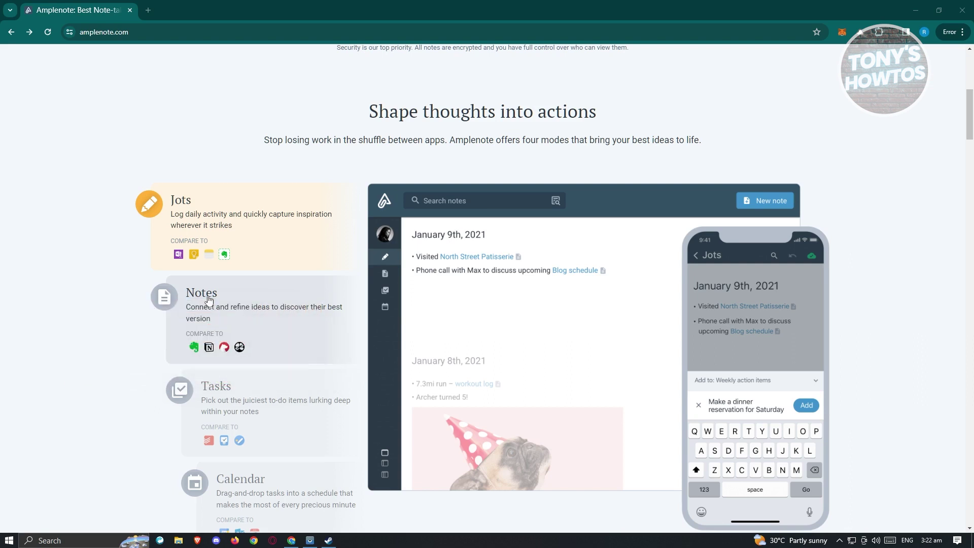
pyautogui.click(208, 299)
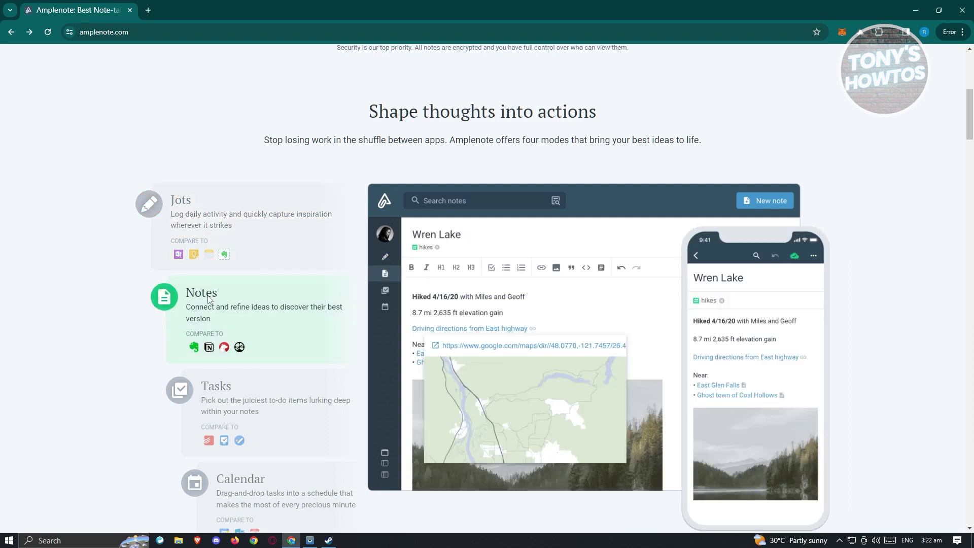
pyautogui.scroll(-1, 97, 339)
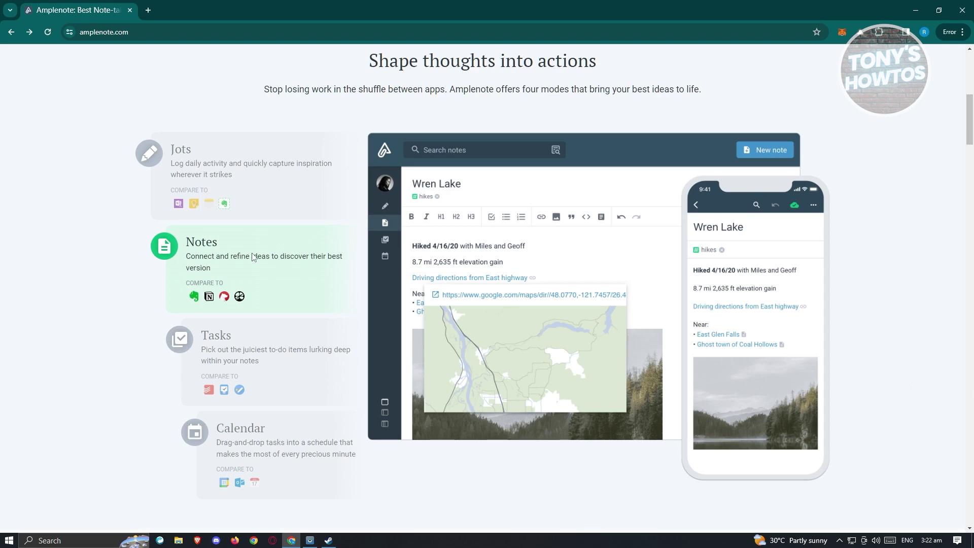
# Step: Preview the Tasks mode, then scroll down to the to-do list testimonials
pyautogui.click(289, 349)
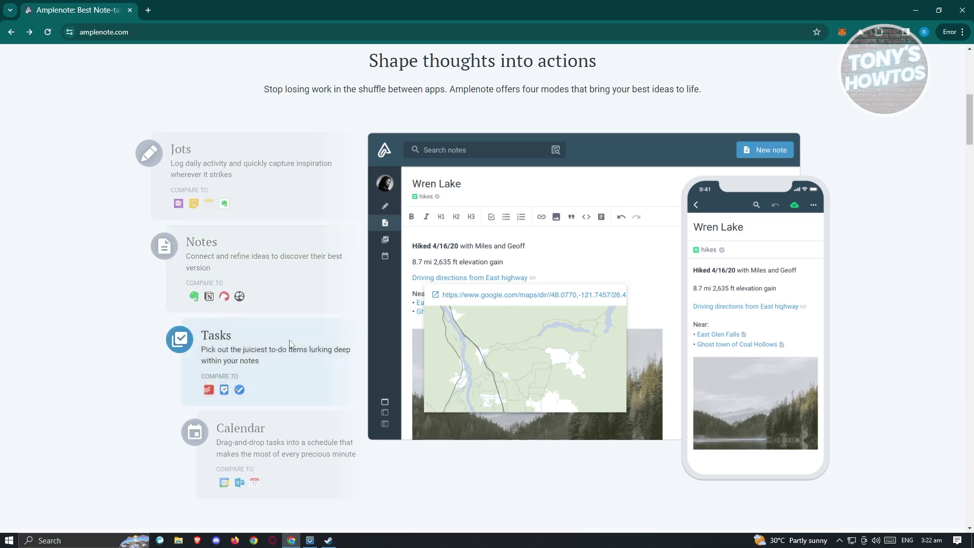
pyautogui.scroll(-1, 113, 379)
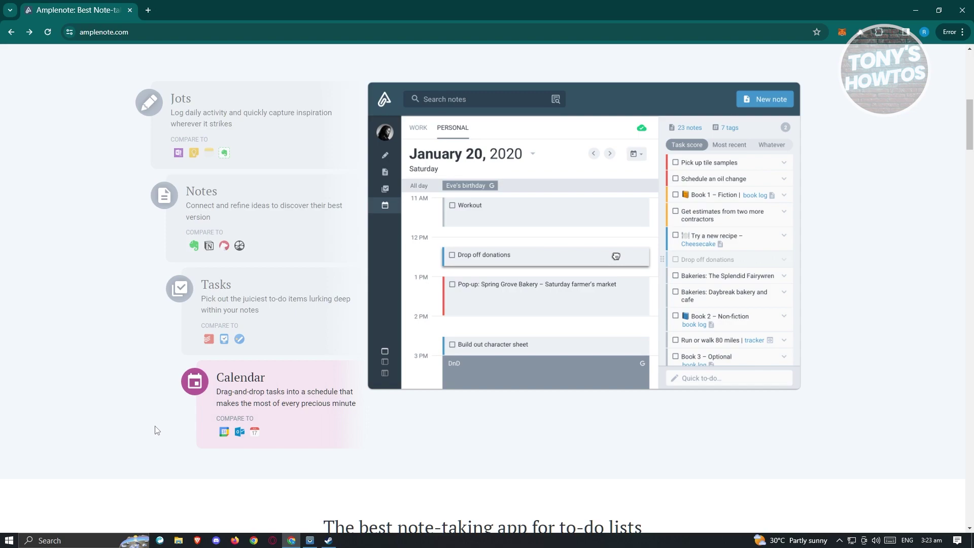
pyautogui.scroll(-15, 142, 433)
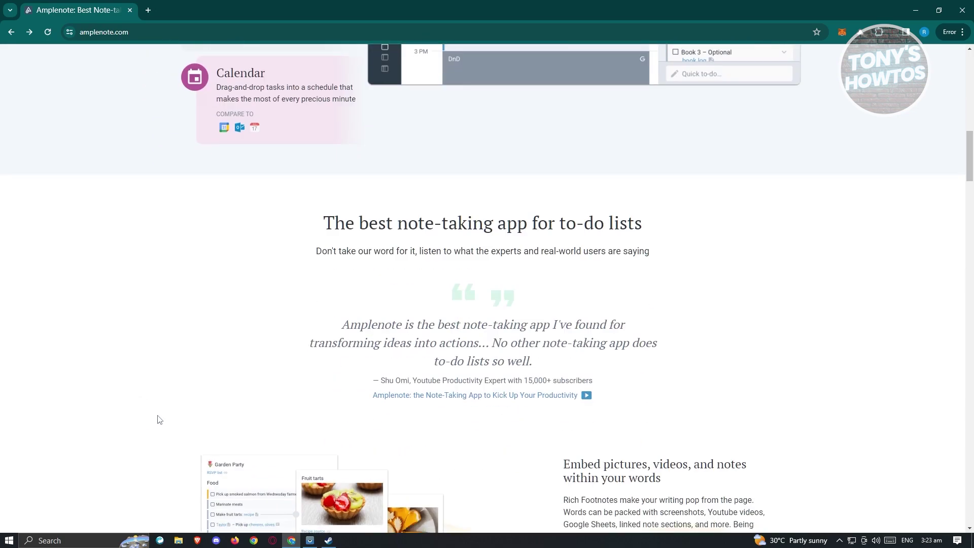
pyautogui.scroll(-17, 168, 453)
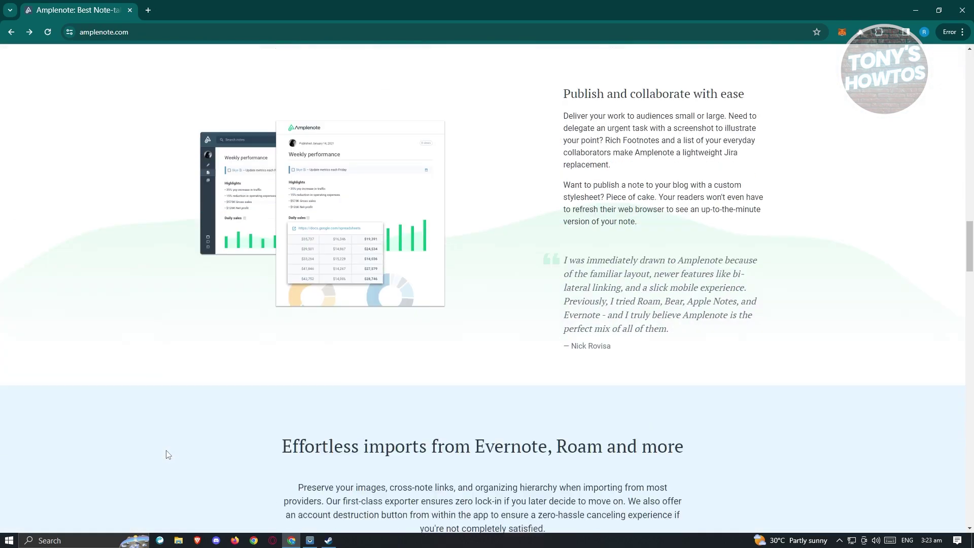
pyautogui.scroll(2, 163, 477)
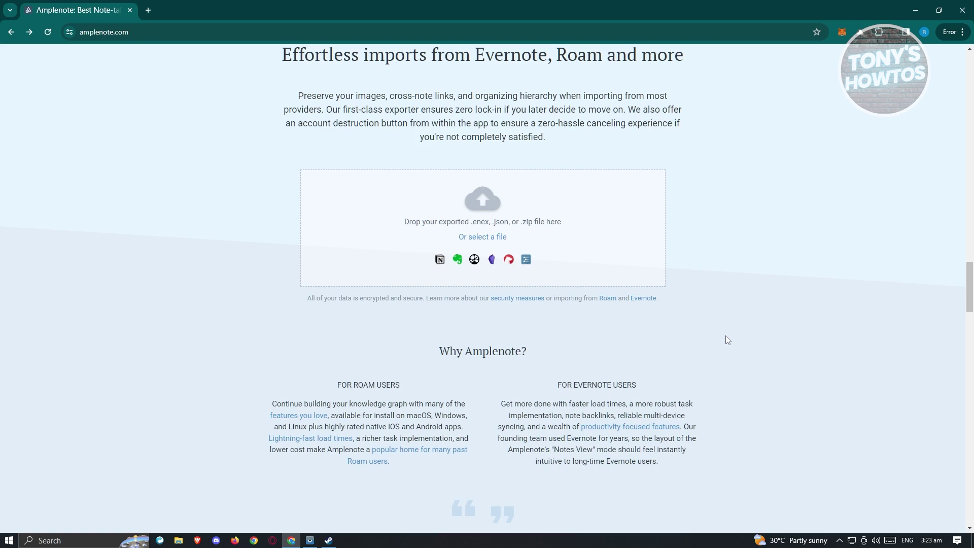
pyautogui.scroll(10, 782, 284)
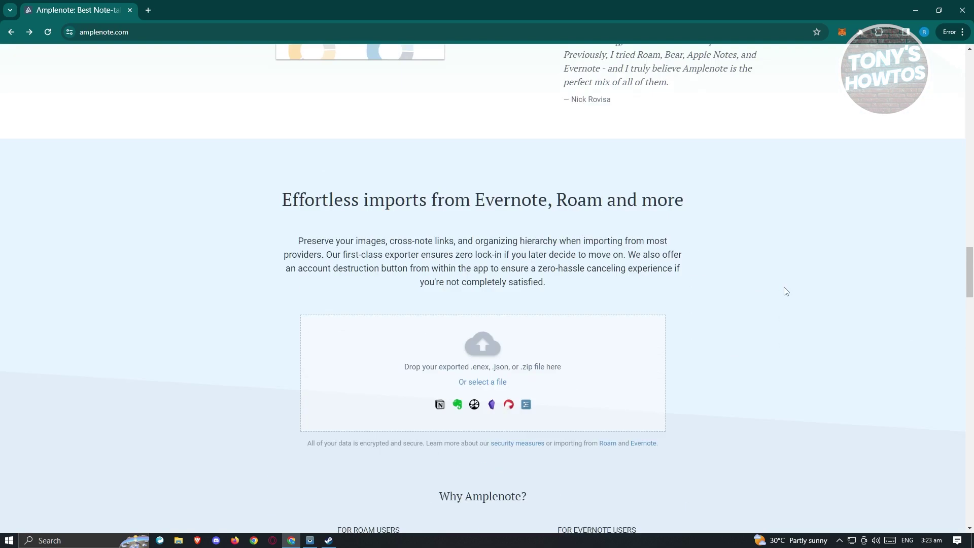
pyautogui.scroll(15, 797, 307)
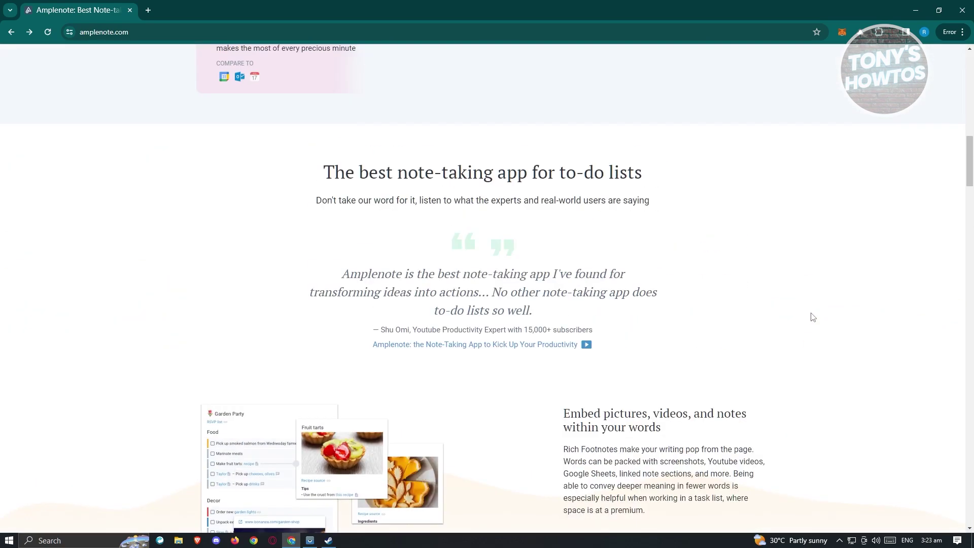
pyautogui.scroll(15, 811, 317)
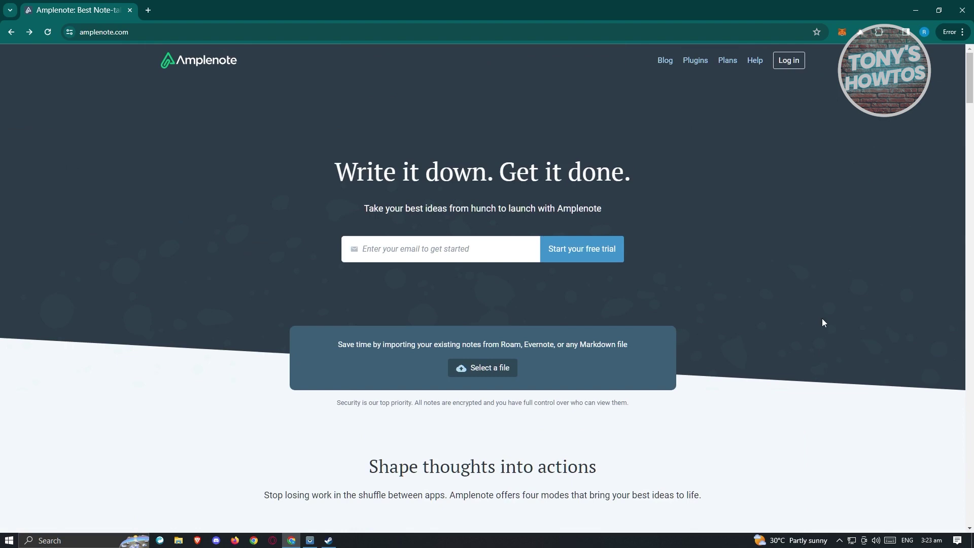
pyautogui.click(728, 63)
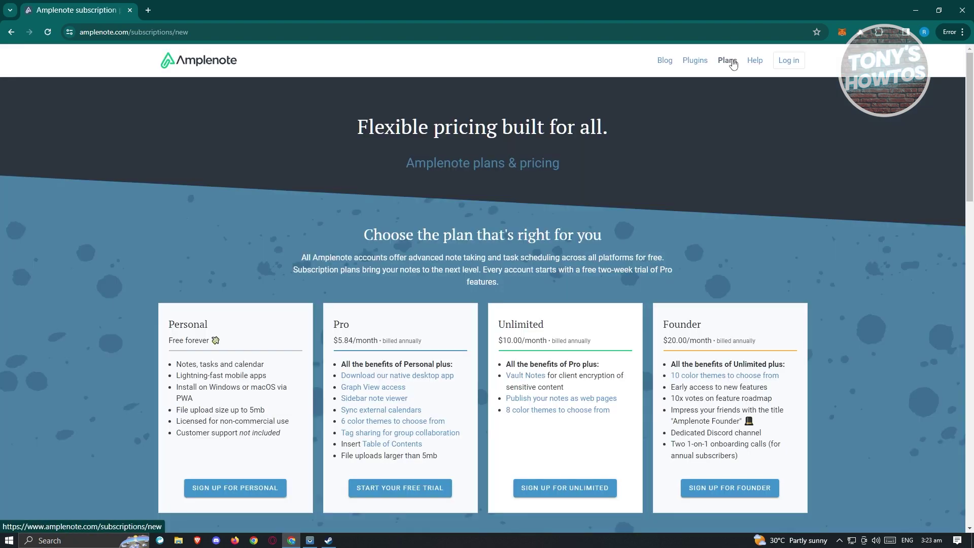
# Step: Compare the Personal, Pro, Unlimited and Founder plan cards and choose the free Personal plan
pyautogui.scroll(-3, 409, 236)
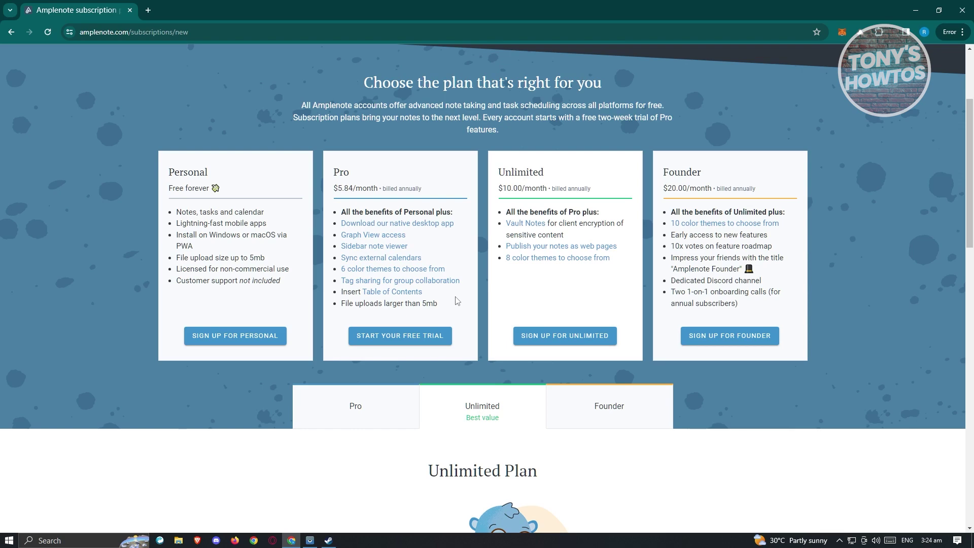
pyautogui.scroll(-5, 456, 302)
pyautogui.scroll(-3, 460, 303)
pyautogui.scroll(8, 234, 263)
pyautogui.click(227, 342)
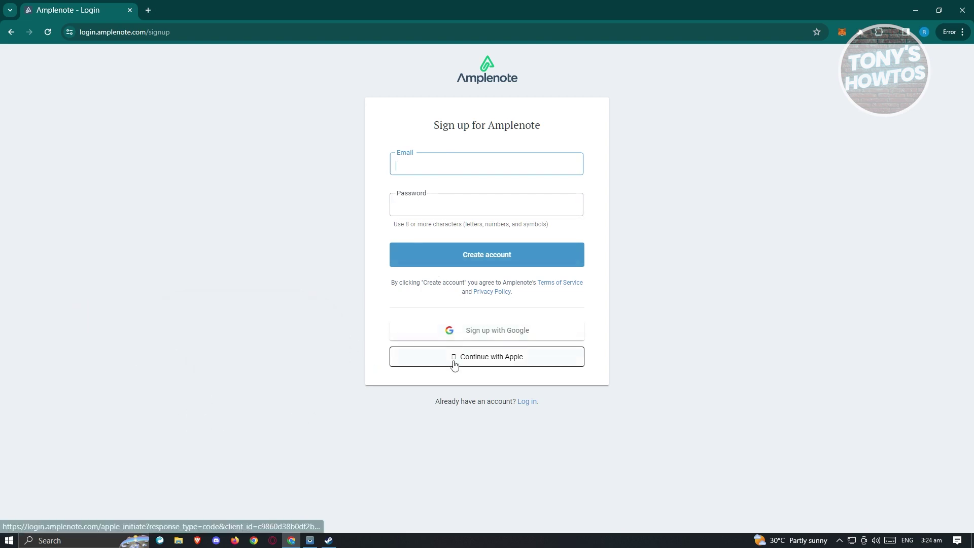
# Step: Sign up with Google, picking the Google account to continue with
pyautogui.click(475, 330)
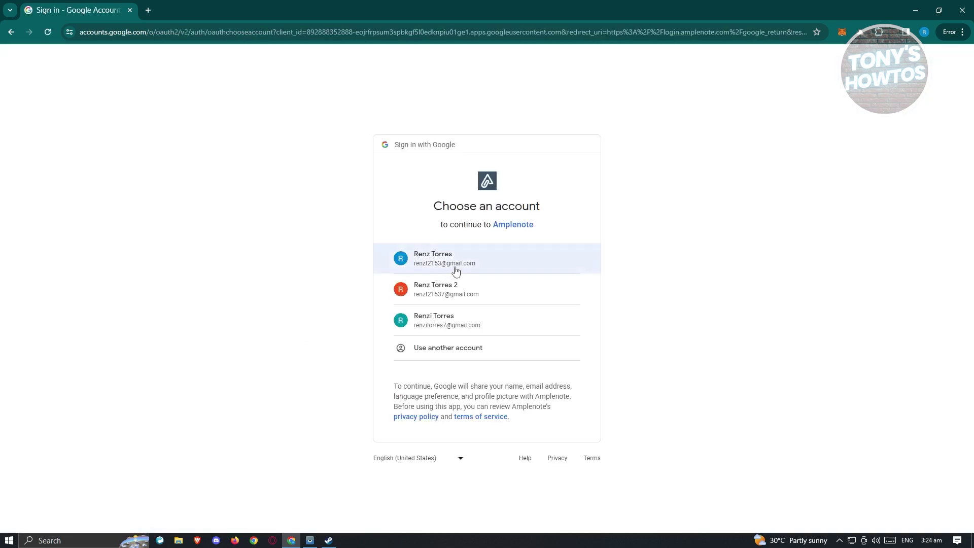
pyautogui.click(469, 268)
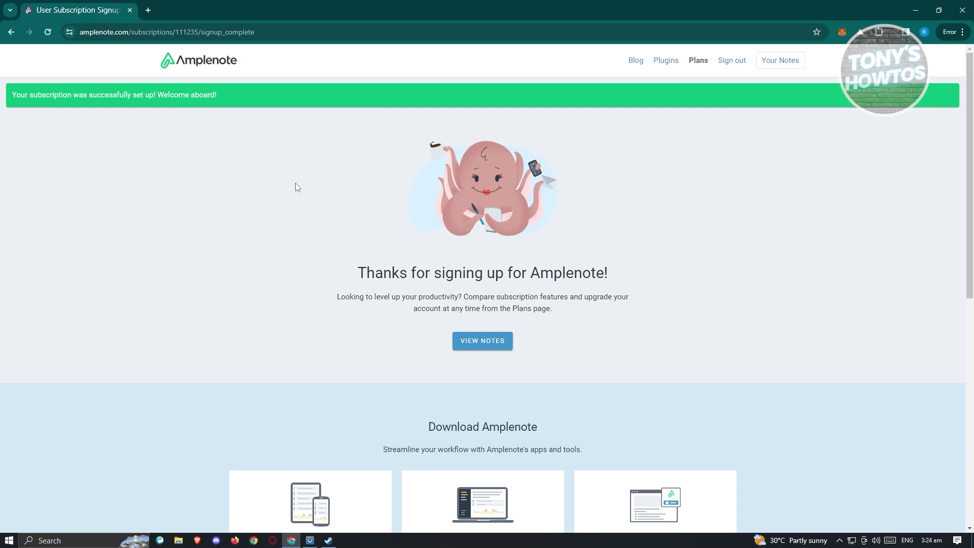
# Step: Scroll the sign-up complete page and go to the notes app with VIEW NOTES
pyautogui.scroll(-4, 307, 190)
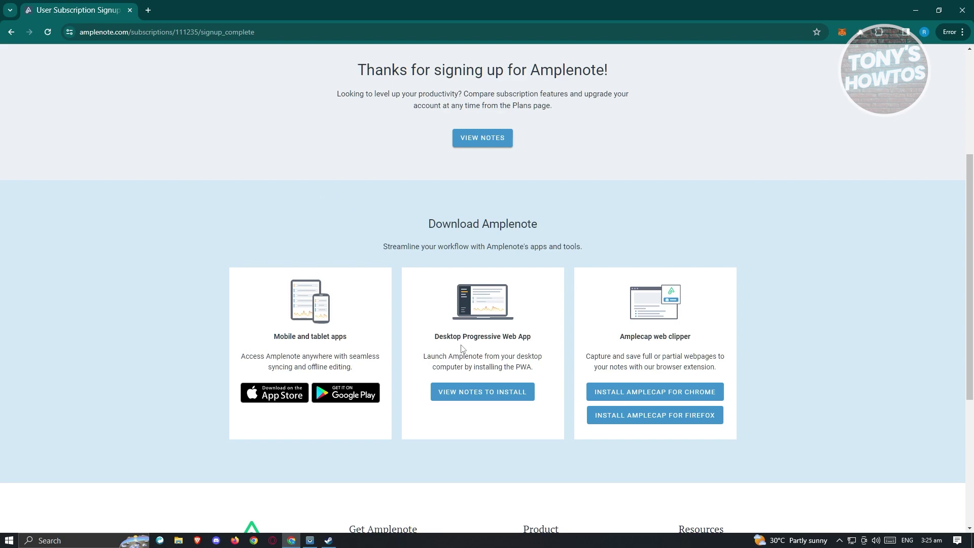
pyautogui.scroll(-3, 462, 348)
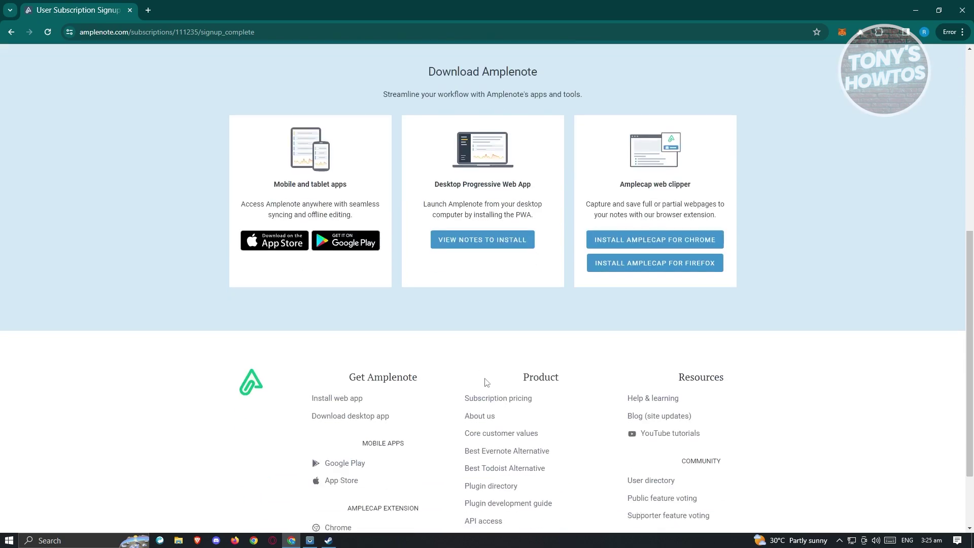
pyautogui.scroll(8, 487, 321)
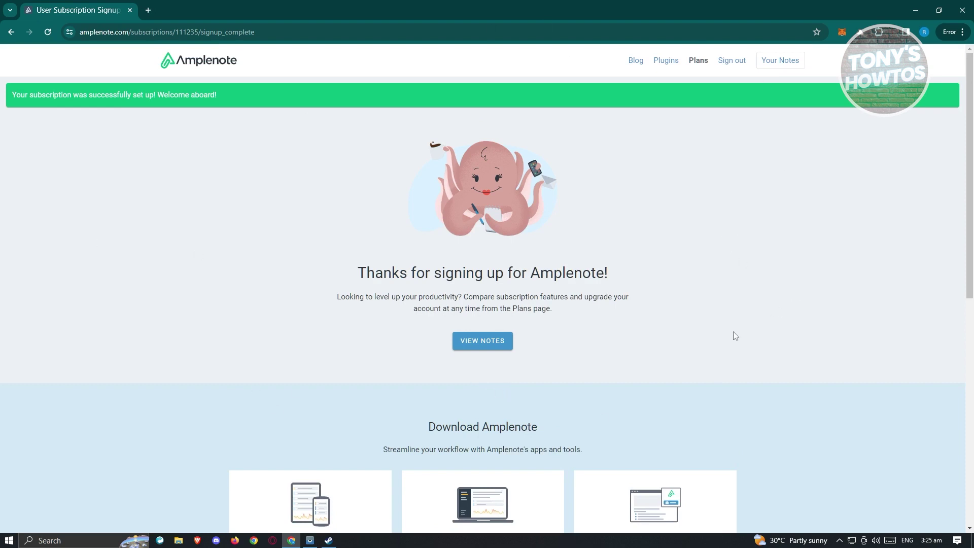
pyautogui.click(495, 344)
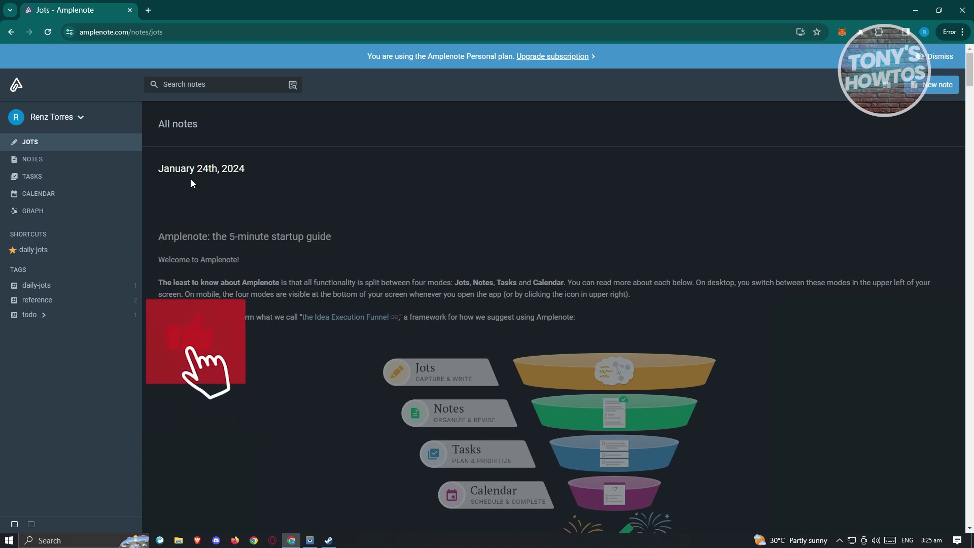
# Step: Scroll through the Jots tips, then switch to Notes mode to list the four notes
pyautogui.scroll(-2, 235, 212)
pyautogui.scroll(-8, 268, 189)
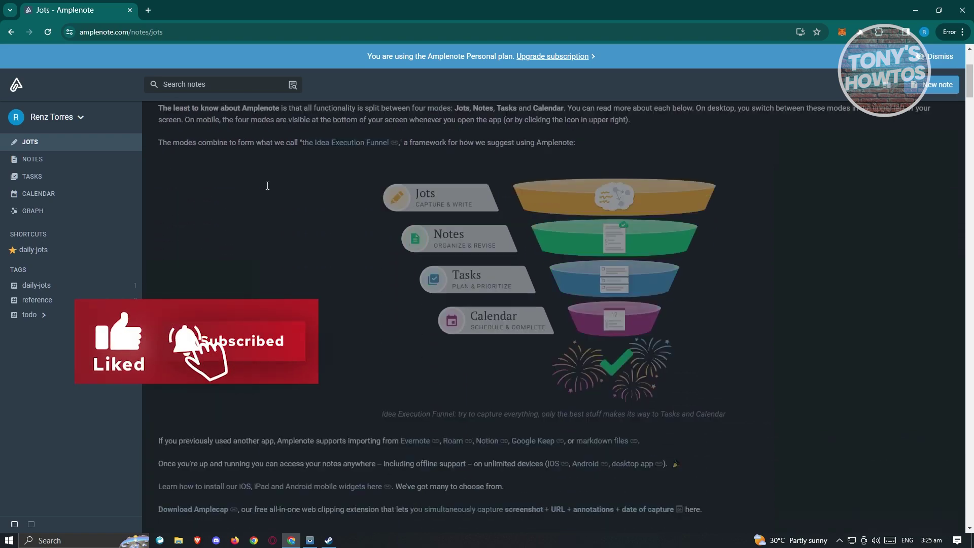
pyautogui.scroll(-10, 269, 190)
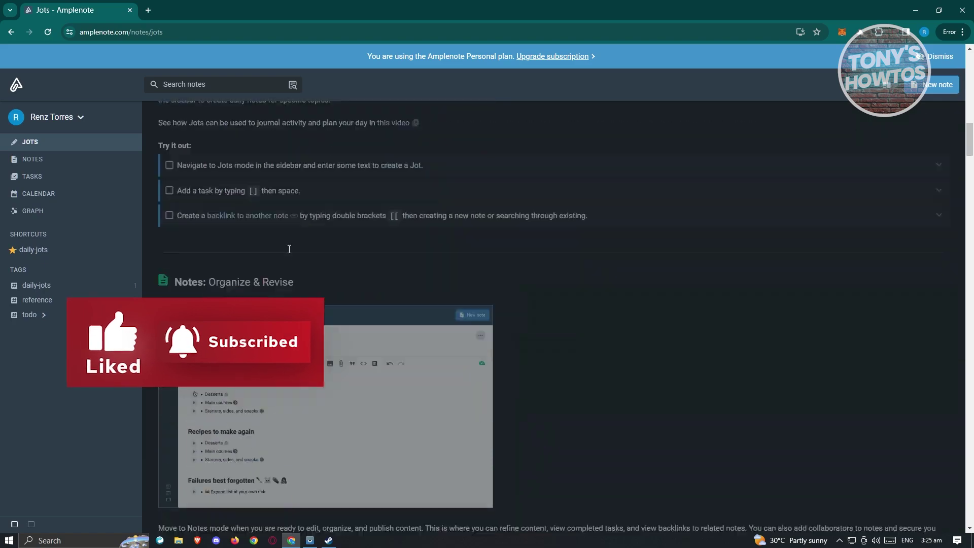
pyautogui.scroll(-12, 289, 249)
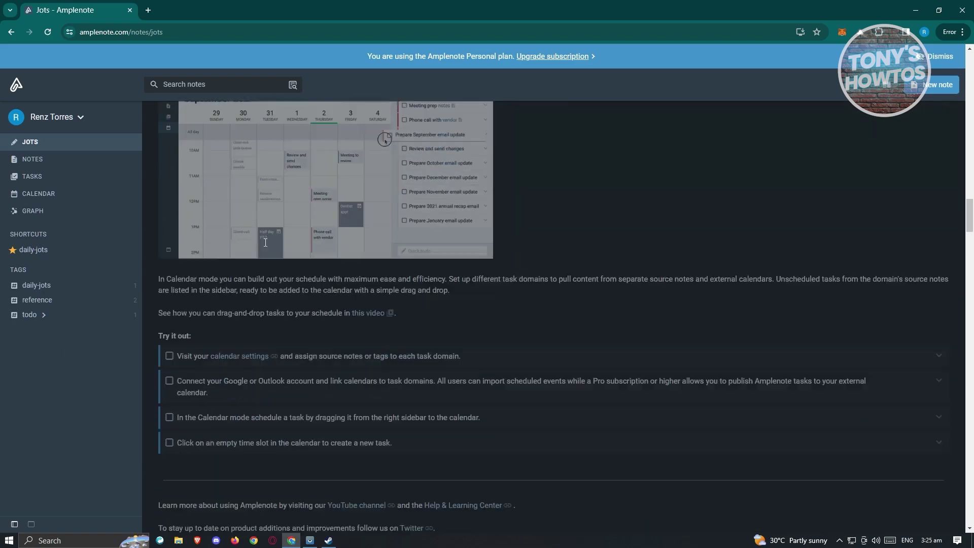
pyautogui.scroll(-15, 270, 245)
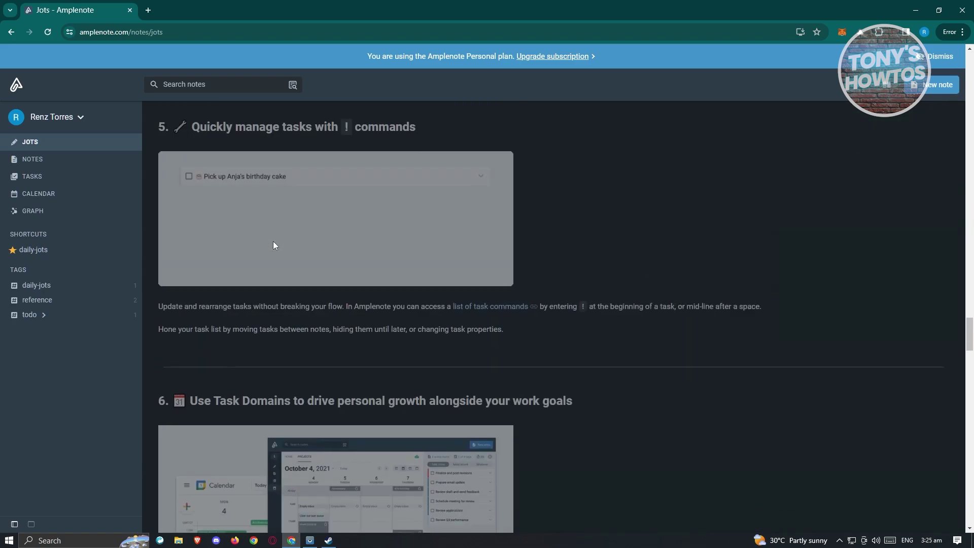
pyautogui.scroll(-5, 228, 252)
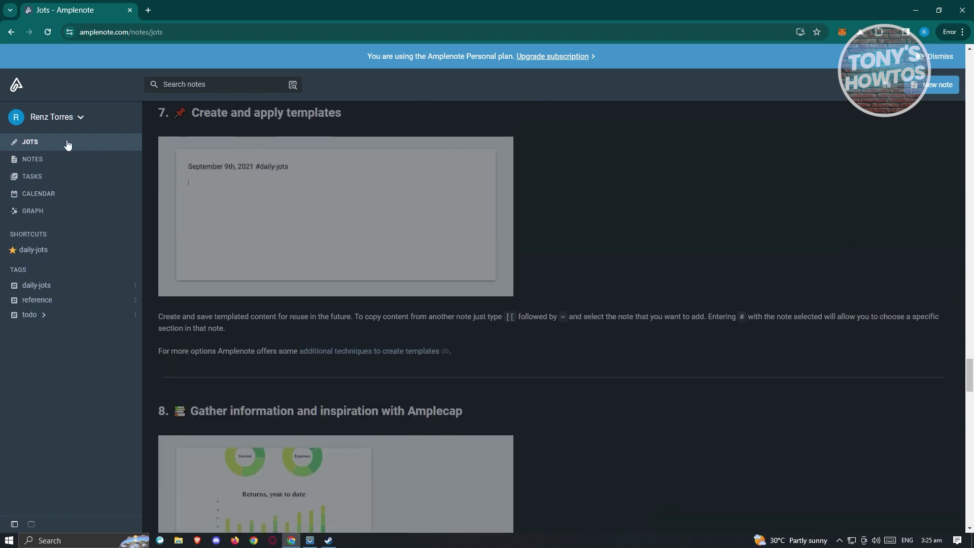
pyautogui.click(33, 160)
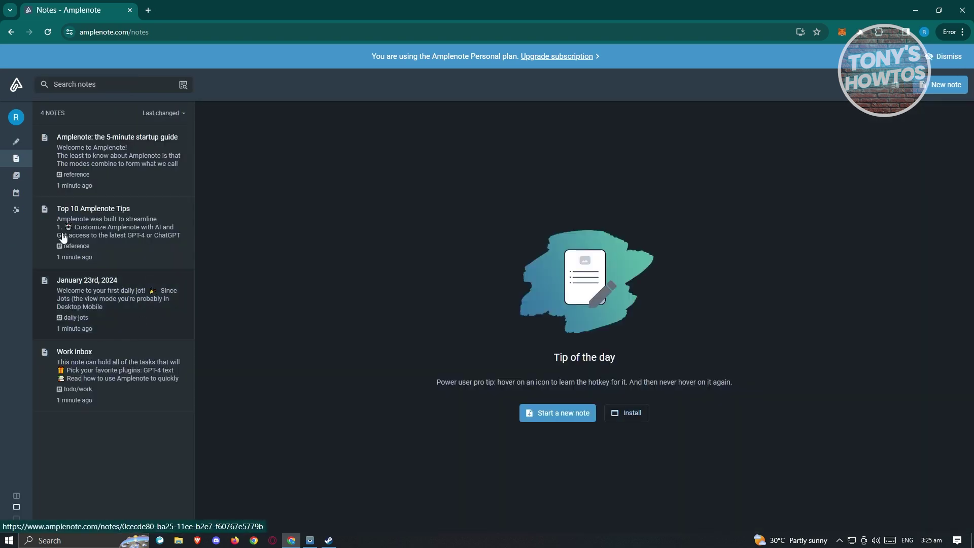
# Step: View the startup guide, Top 10 Amplenote Tips, January 23rd 2024 and Work inbox notes, then create a new note
pyautogui.click(157, 156)
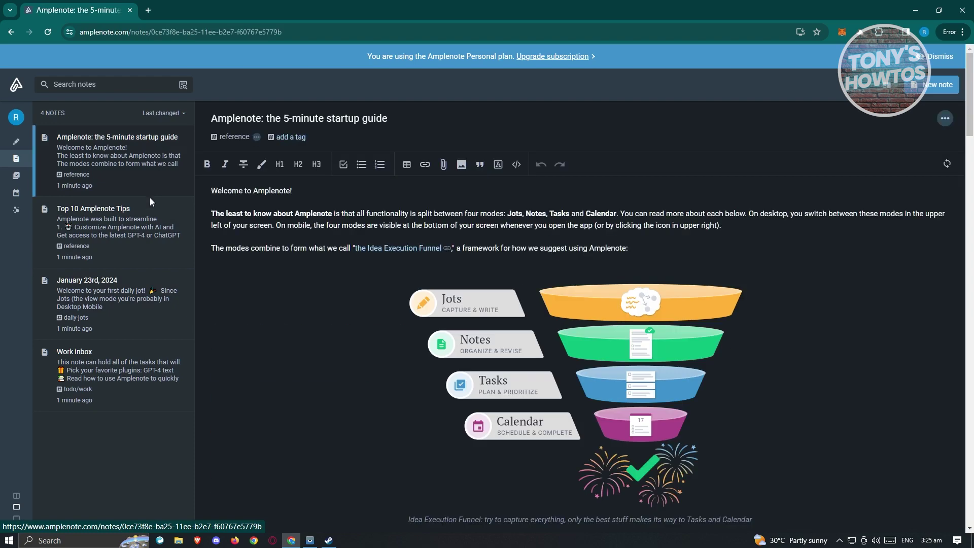
pyautogui.click(139, 241)
pyautogui.click(135, 294)
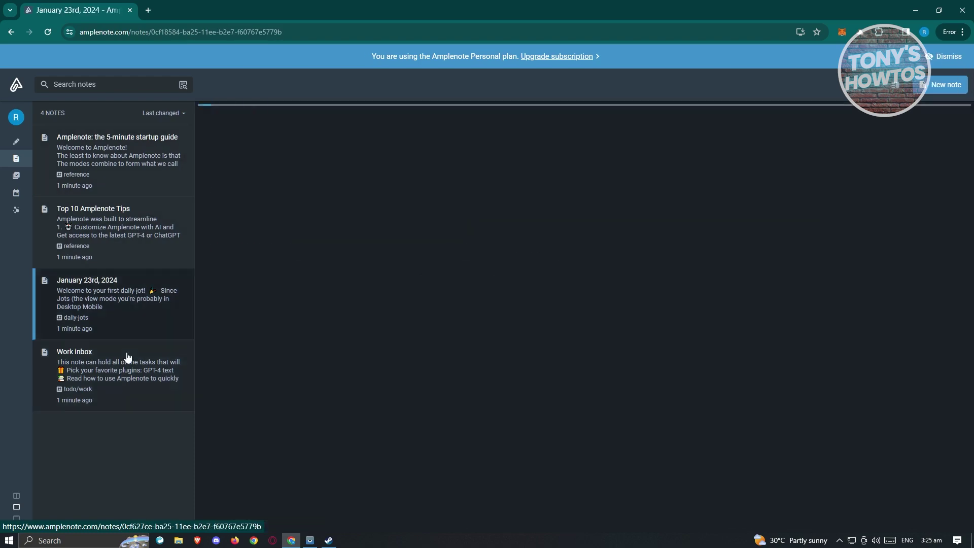
pyautogui.click(133, 360)
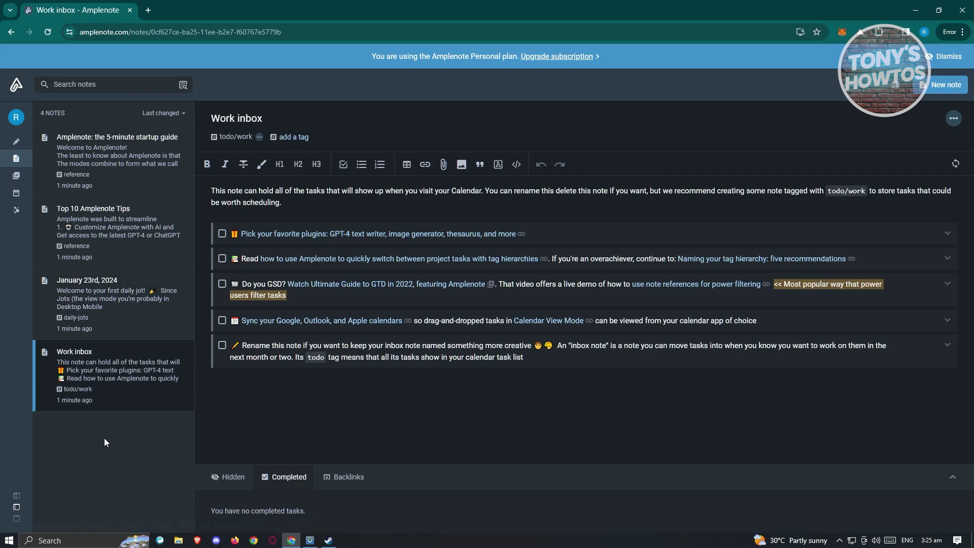
pyautogui.click(953, 86)
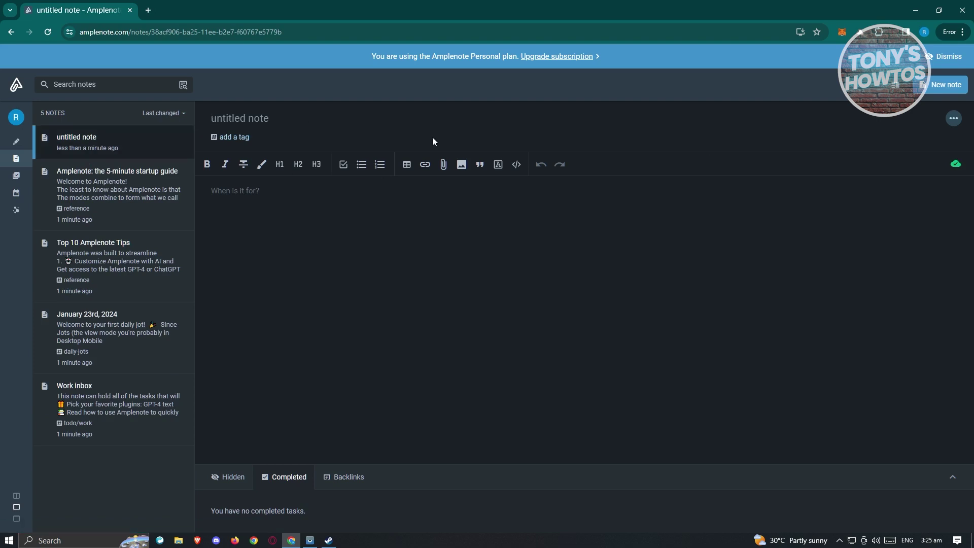
# Step: Title the new note TEST NOTE and write 'Hello this is a new note' in its body
pyautogui.write('TEST NOTE')
pyautogui.click(262, 193)
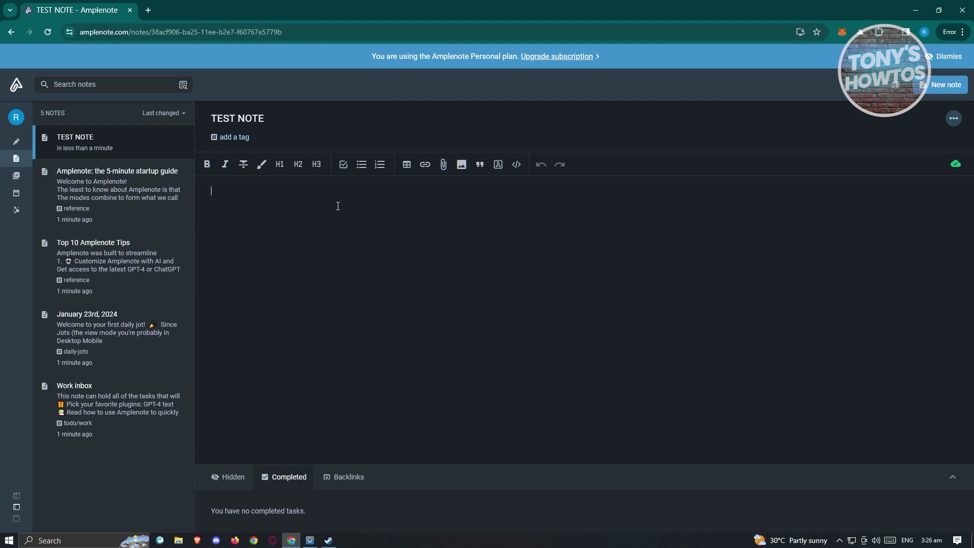
pyautogui.write('Hello this is a new note')
# Step: Turn the line 'Hello this is a new note' into a bullet item
pyautogui.moveTo(314, 190); pyautogui.dragTo(181, 195)
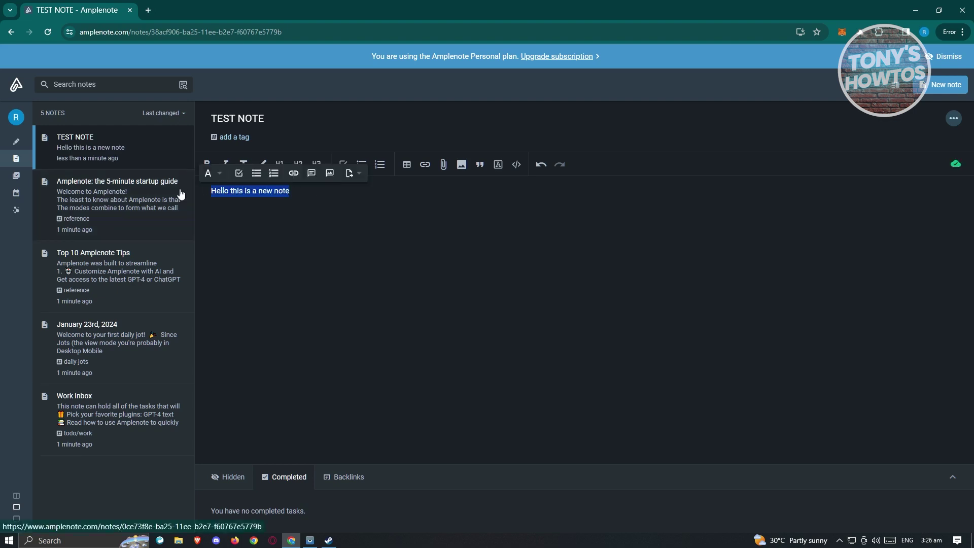
pyautogui.moveTo(298, 190); pyautogui.dragTo(213, 192)
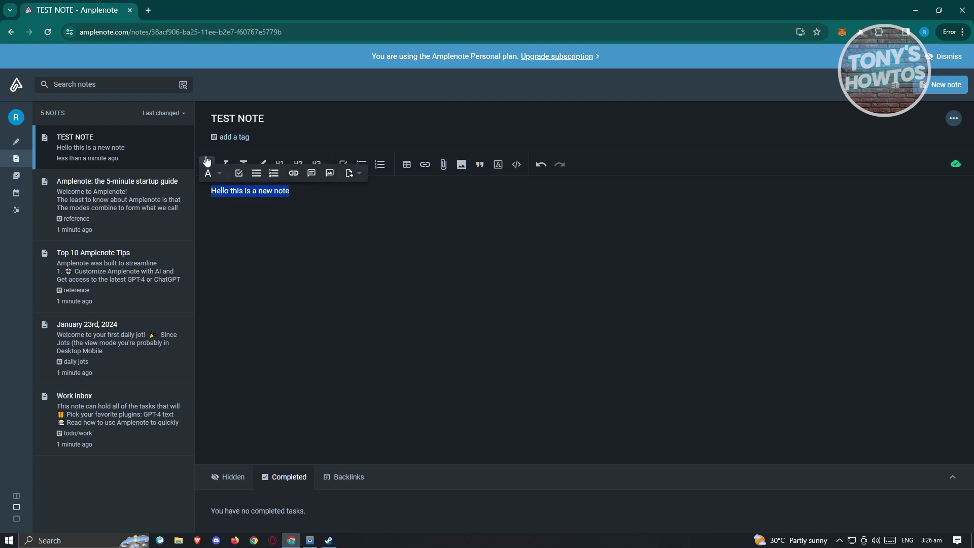
pyautogui.click(266, 220)
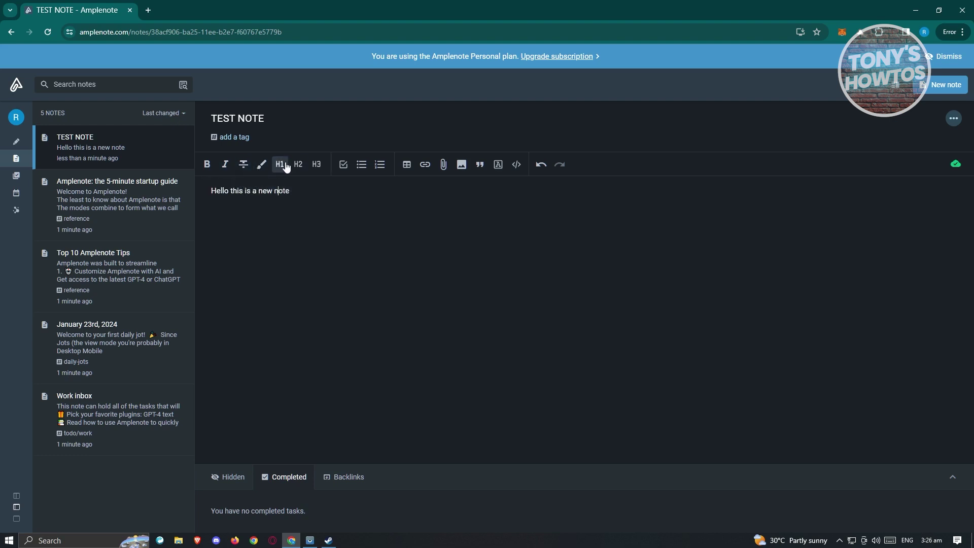
pyautogui.moveTo(291, 191)
pyautogui.mouseDown()
pyautogui.moveTo(278, 190)
pyautogui.moveTo(285, 176)
pyautogui.mouseUp()
pyautogui.click(361, 165)
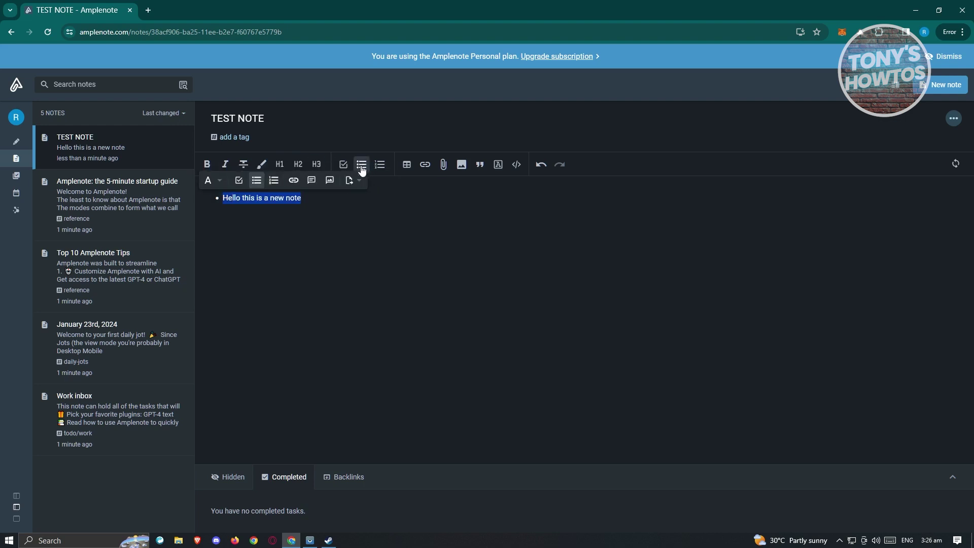
pyautogui.click(320, 213)
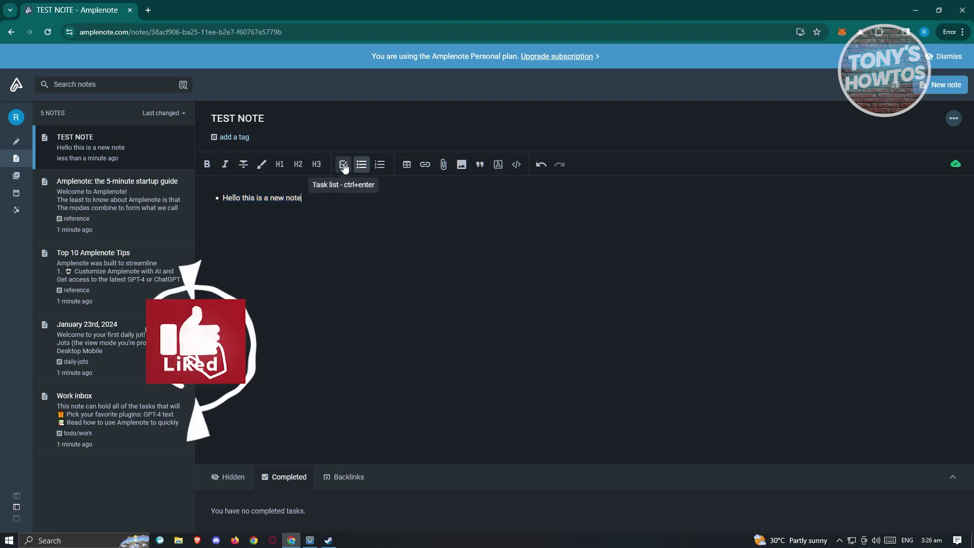
# Step: Convert the bullet into a task, tick it complete, then mark it not done again
pyautogui.moveTo(312, 199); pyautogui.dragTo(220, 200)
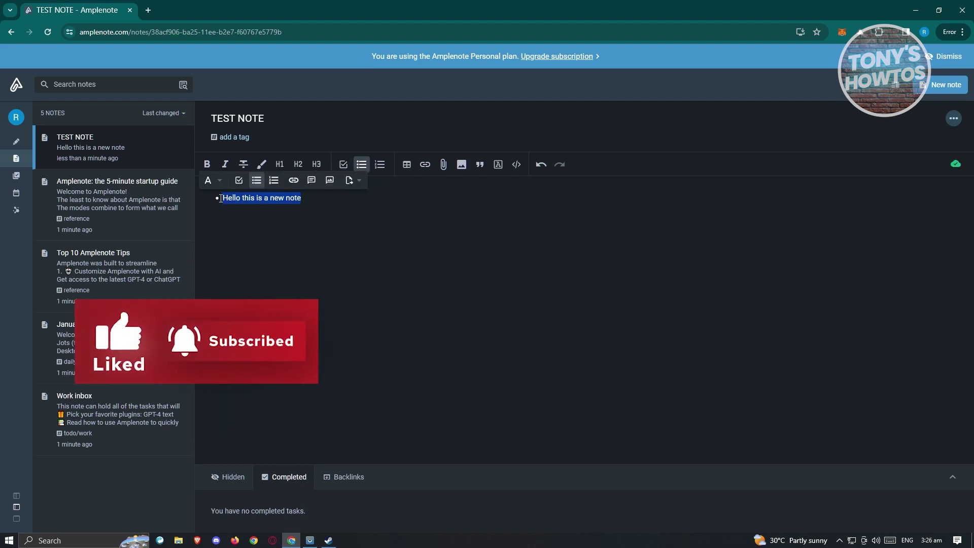
pyautogui.click(350, 165)
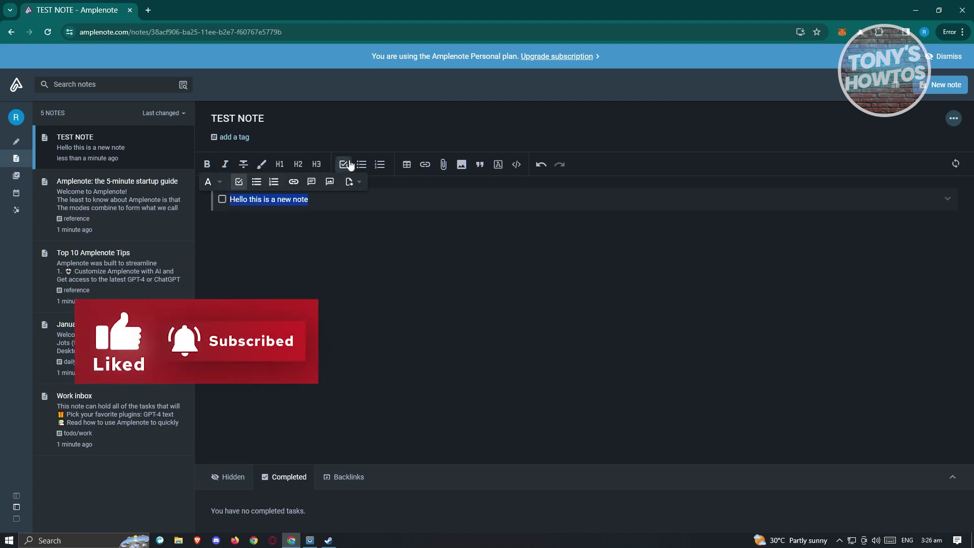
pyautogui.click(222, 199)
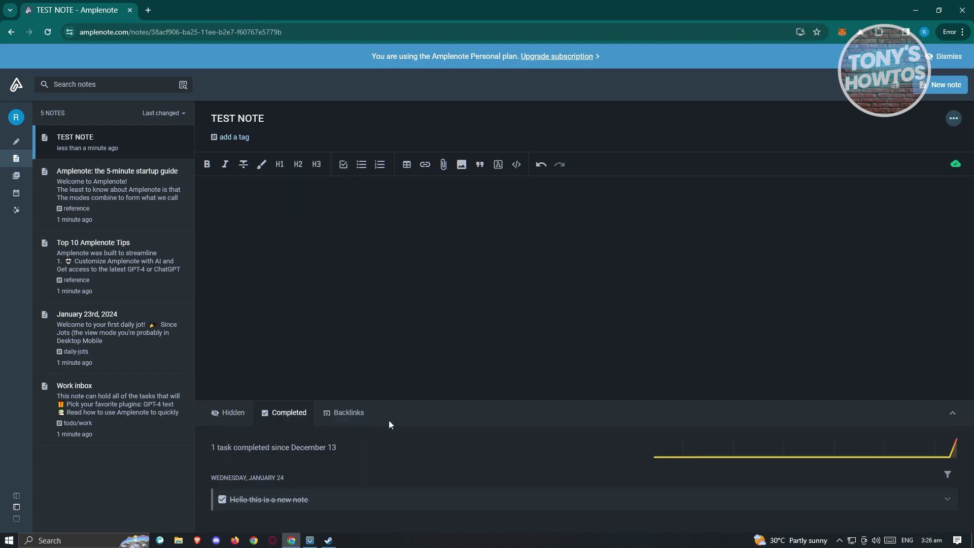
pyautogui.click(222, 500)
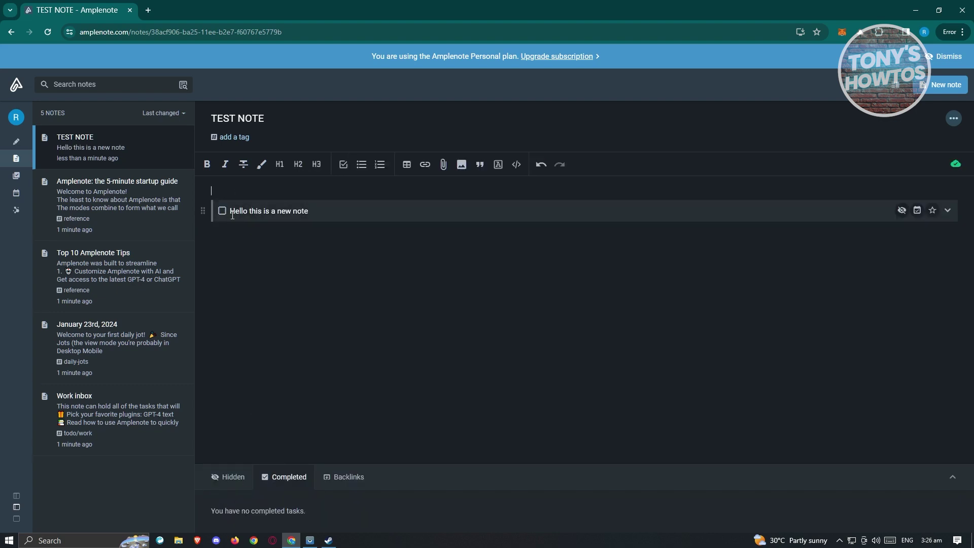
# Step: Insert a table above the task with test 1 and test 2 in its first row
pyautogui.click(411, 164)
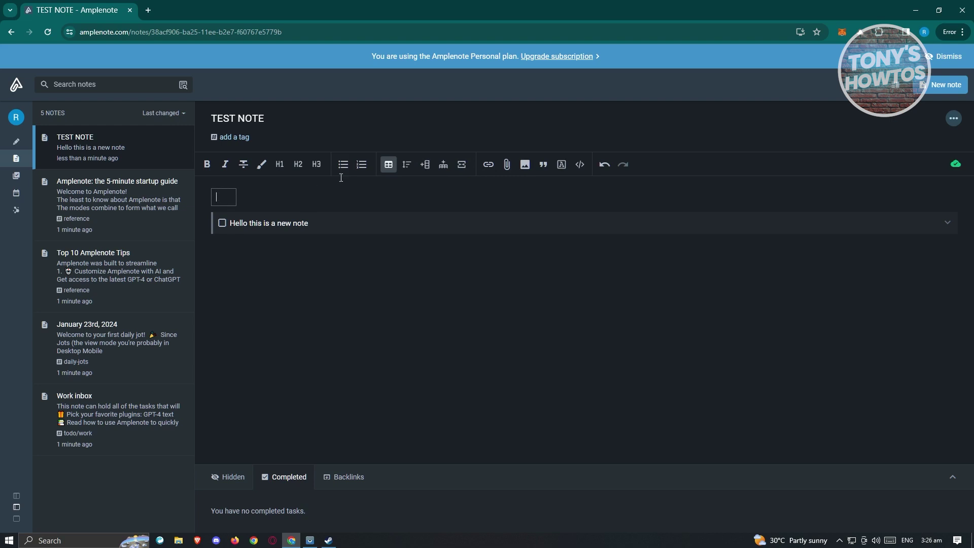
pyautogui.hotkey('ctrl', 'z')
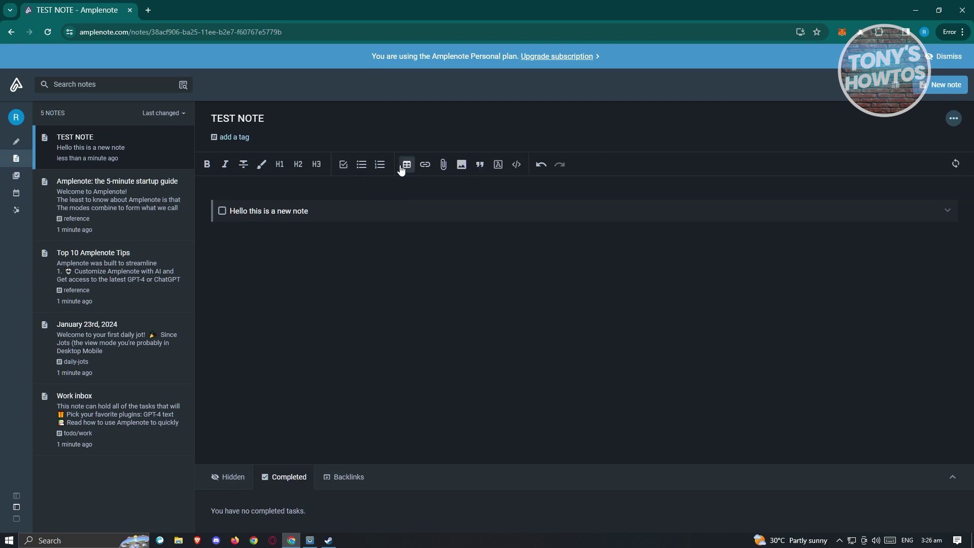
pyautogui.click(407, 164)
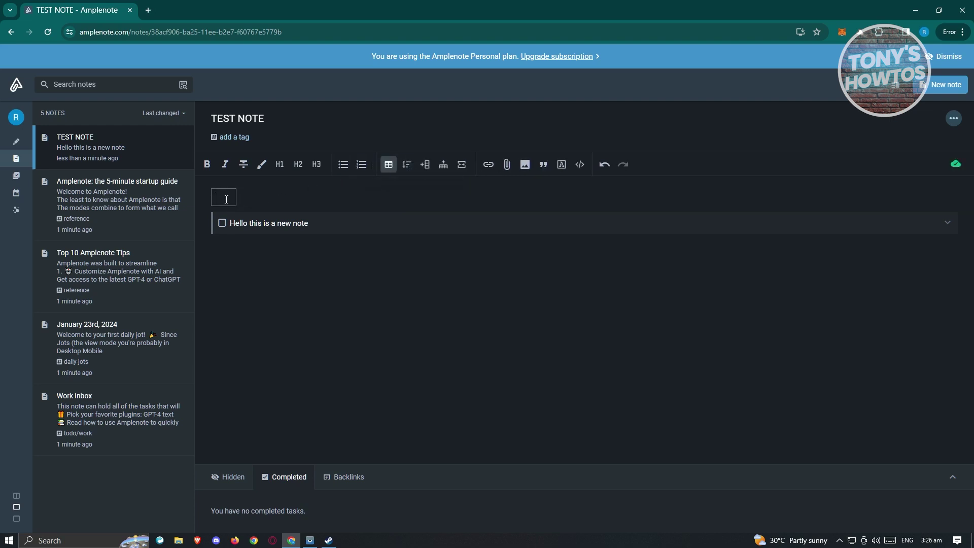
pyautogui.write('test 1')
pyautogui.press('Tab')
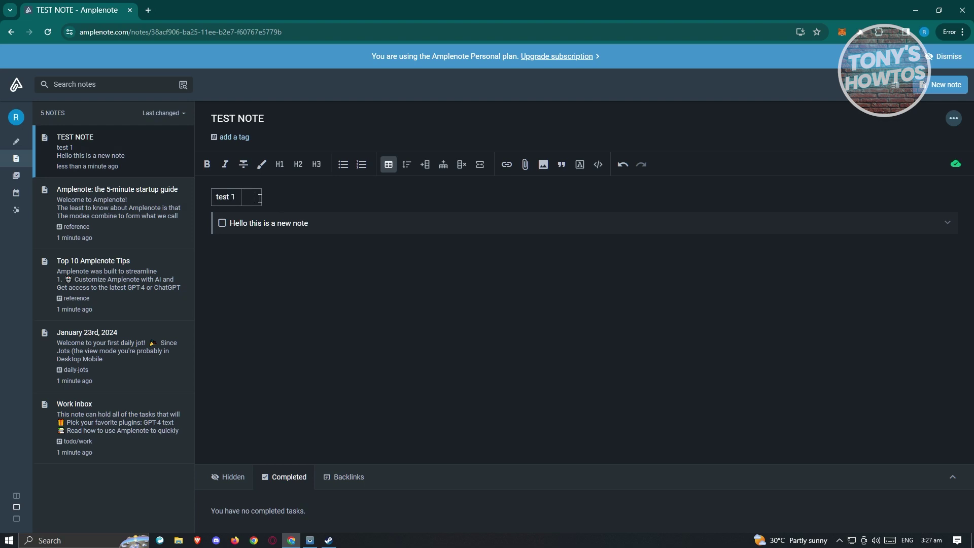
pyautogui.write('test 2')
# Step: Add a second row holding test 3 and test 4, and make the task line plain text
pyautogui.press('Return')
pyautogui.write('test 3')
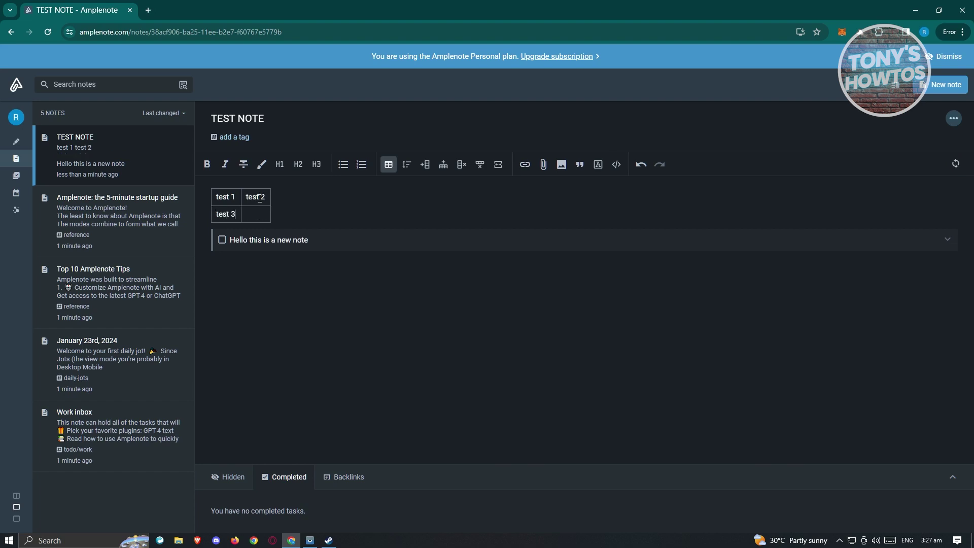
pyautogui.write('test 4')
pyautogui.press('Down')
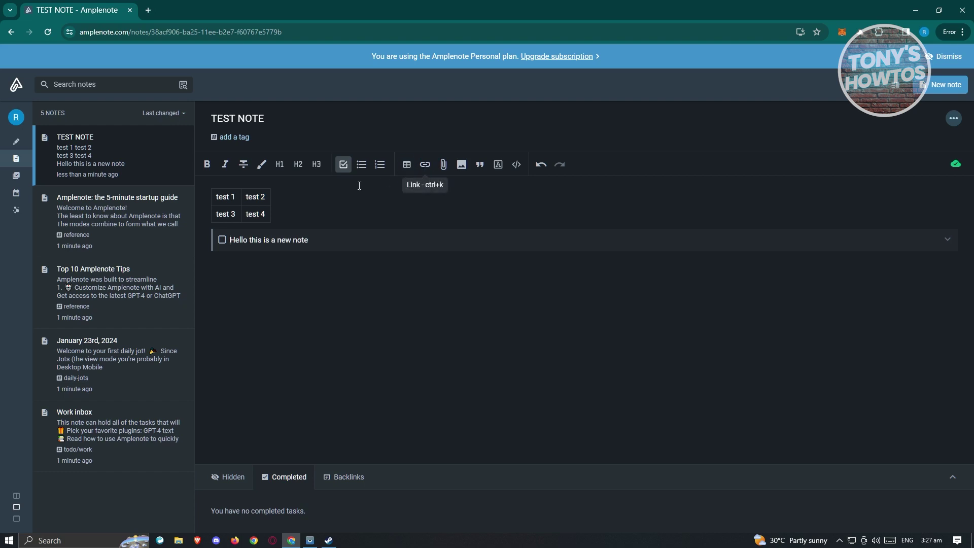
pyautogui.click(346, 165)
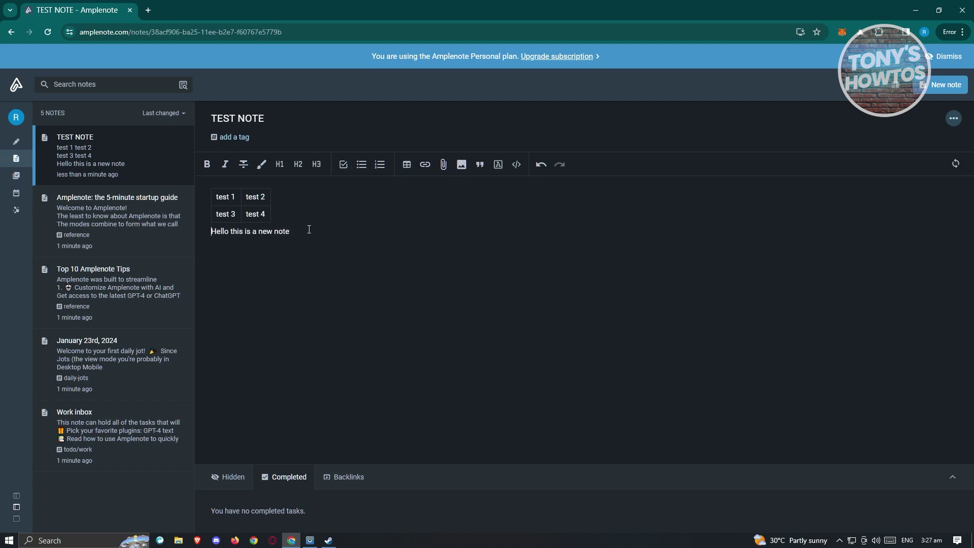
# Step: Link the words 'new note' to google.com
pyautogui.moveTo(291, 232); pyautogui.dragTo(214, 234)
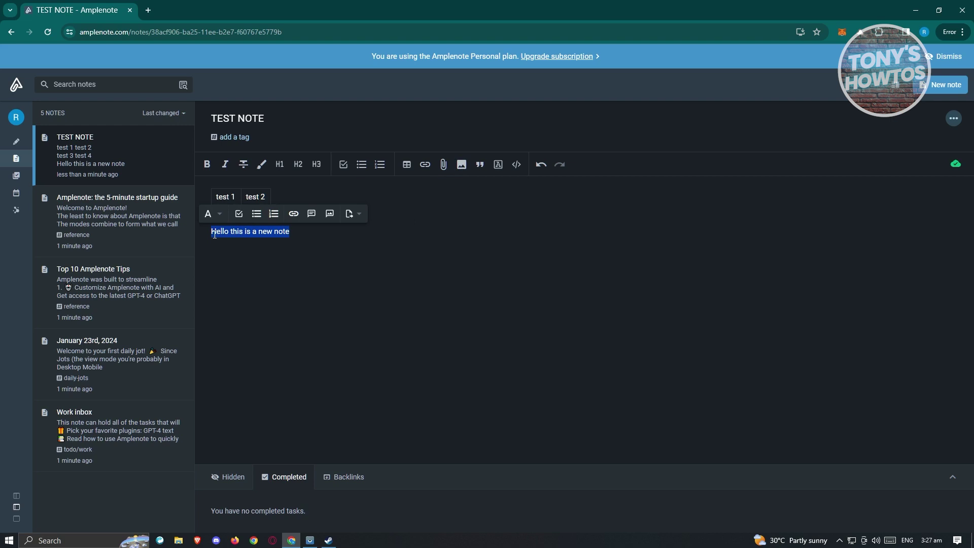
pyautogui.click(302, 245)
pyautogui.moveTo(290, 231); pyautogui.dragTo(260, 228)
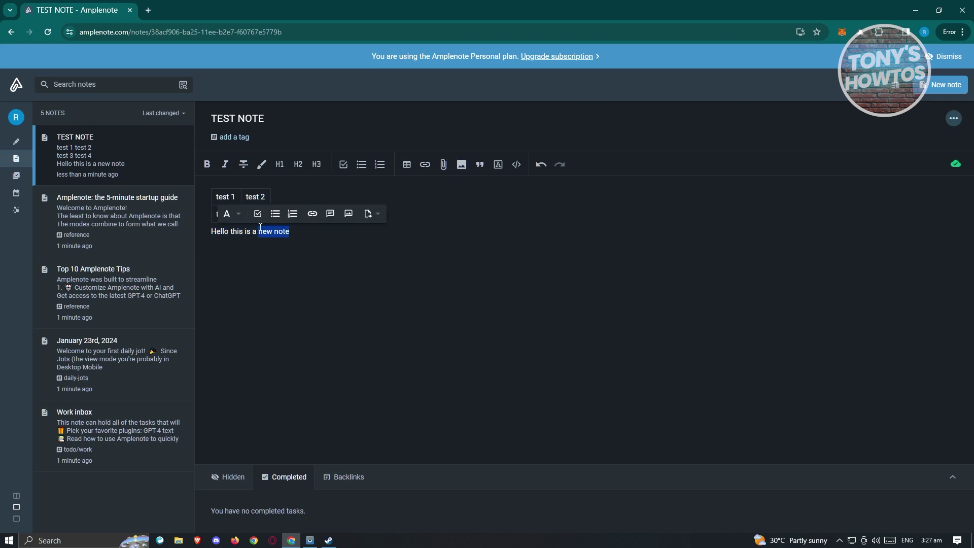
pyautogui.click(426, 166)
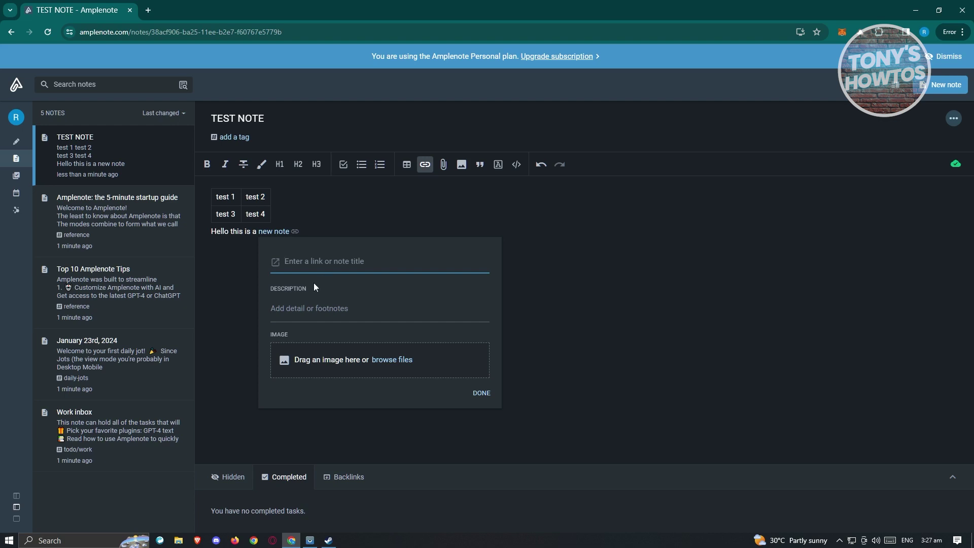
pyautogui.write('g')
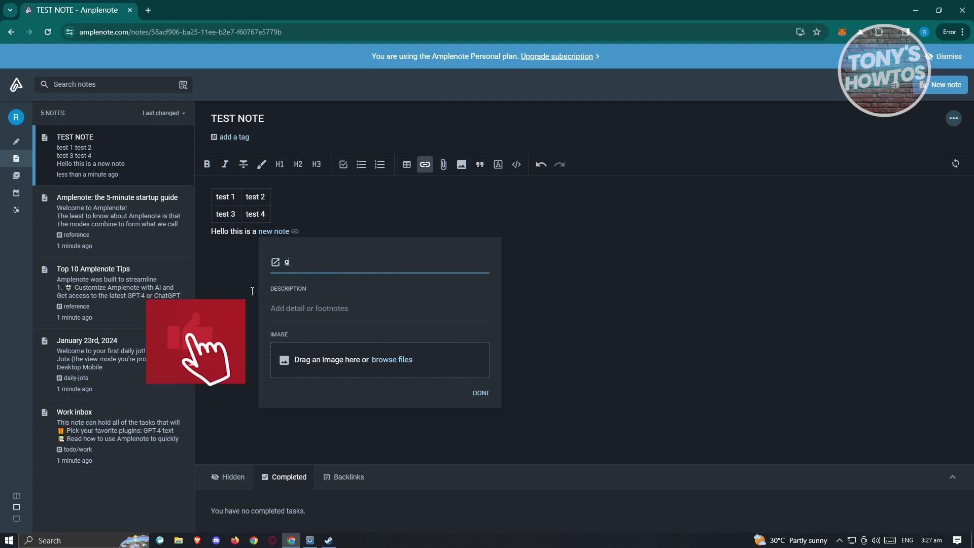
pyautogui.write('oogle.com')
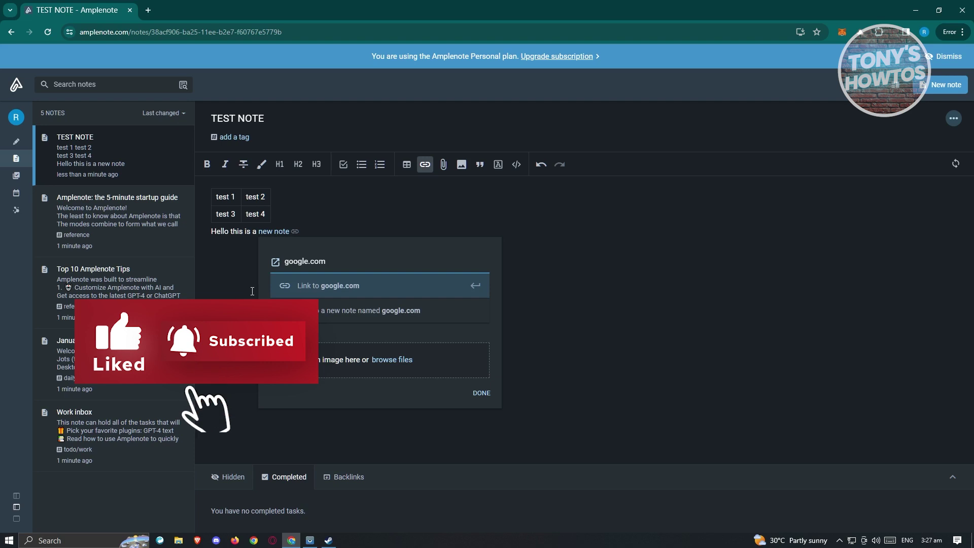
pyautogui.click(481, 393)
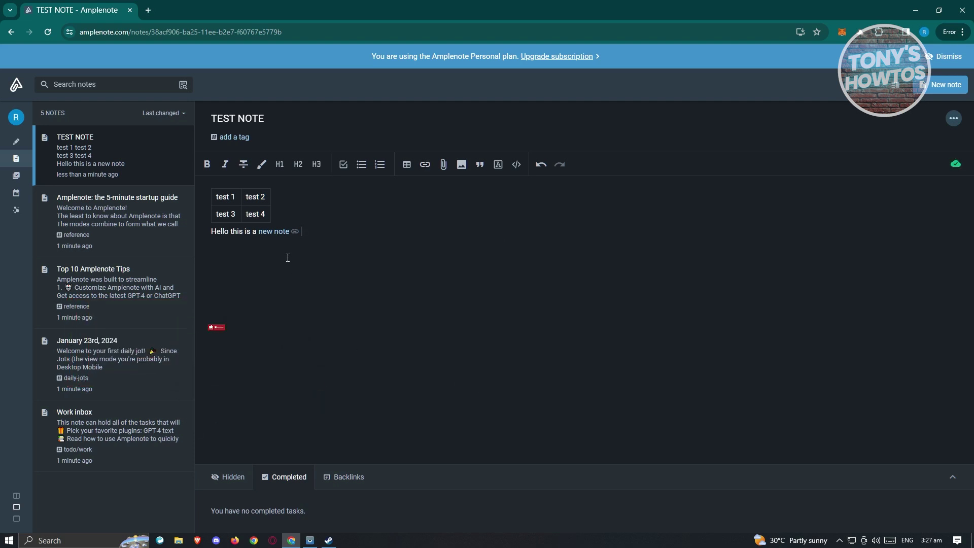
# Step: Follow the google.com link to check it opens, then return to the note
pyautogui.click(273, 232)
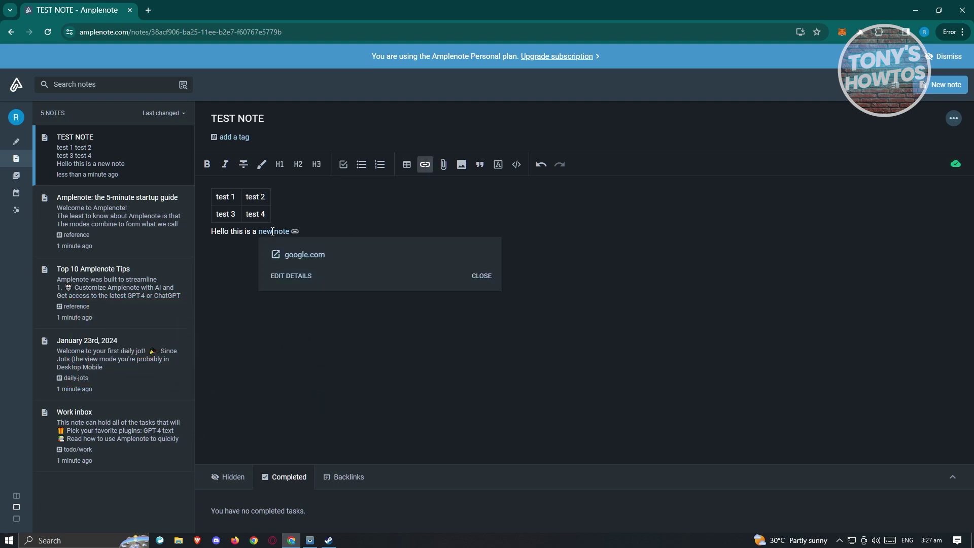
pyautogui.click(299, 260)
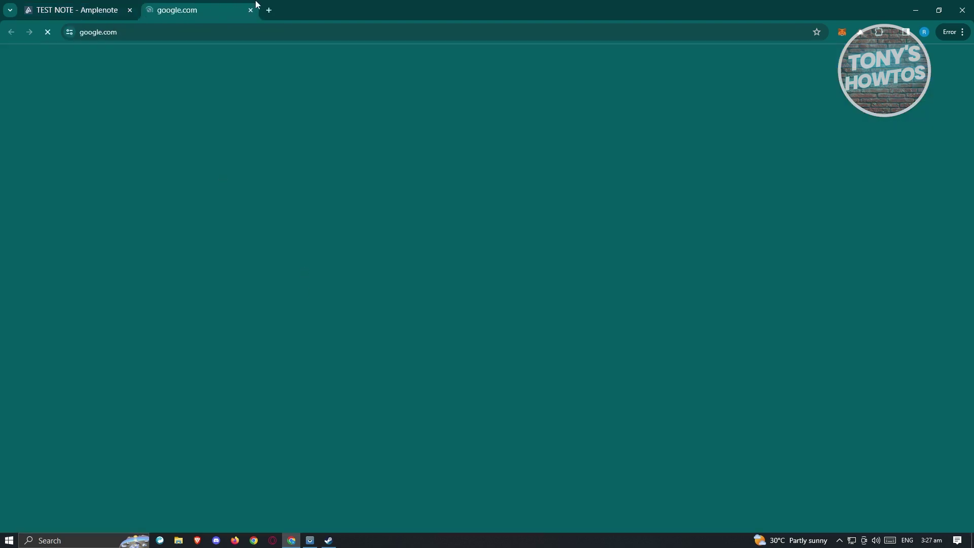
pyautogui.click(250, 10)
pyautogui.click(337, 246)
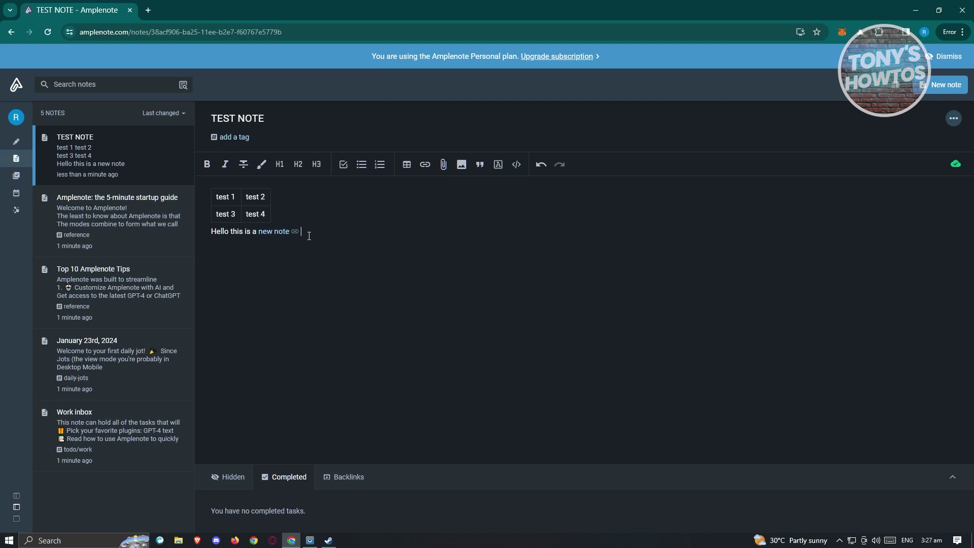
# Step: Format the line 'Hello this is a new note' as a quote block, then go back to Jots
pyautogui.moveTo(308, 232); pyautogui.dragTo(212, 233)
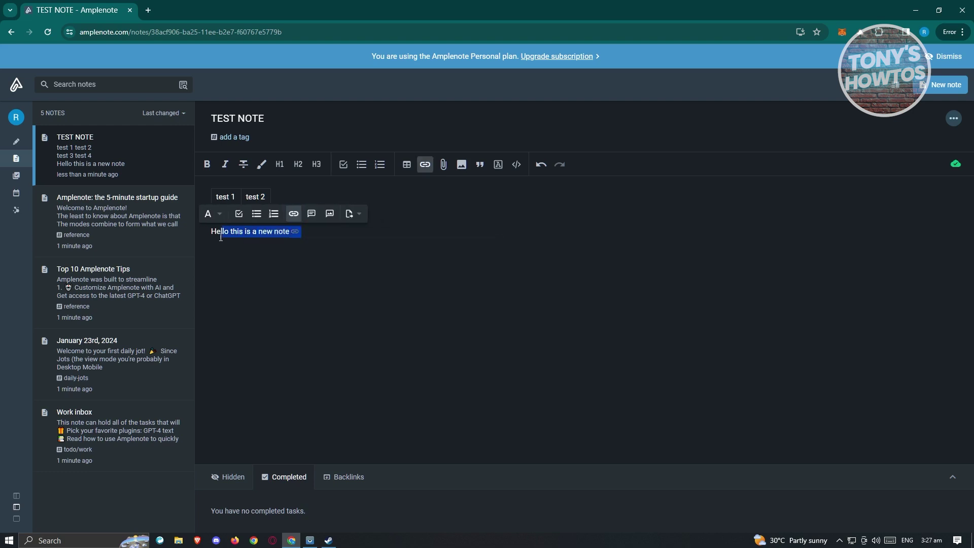
pyautogui.click(480, 165)
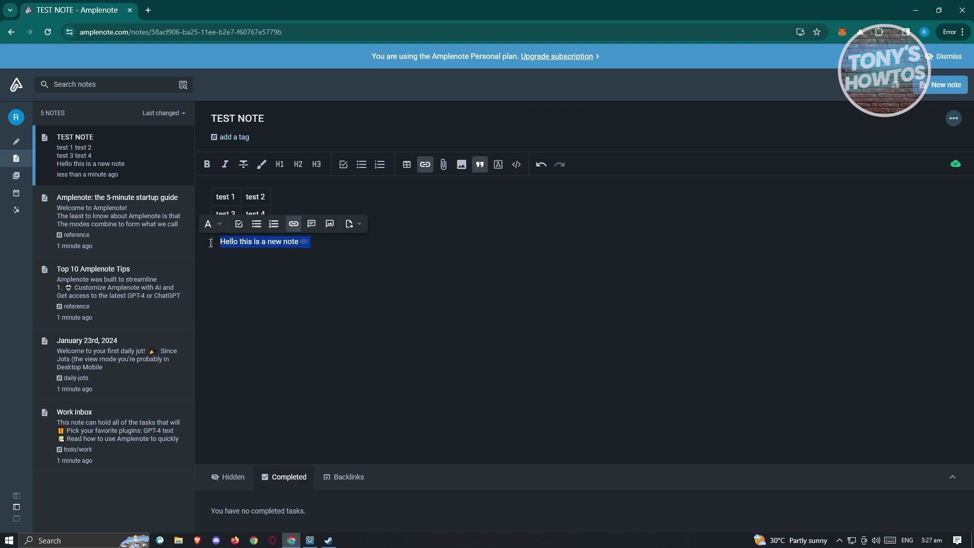
pyautogui.click(330, 248)
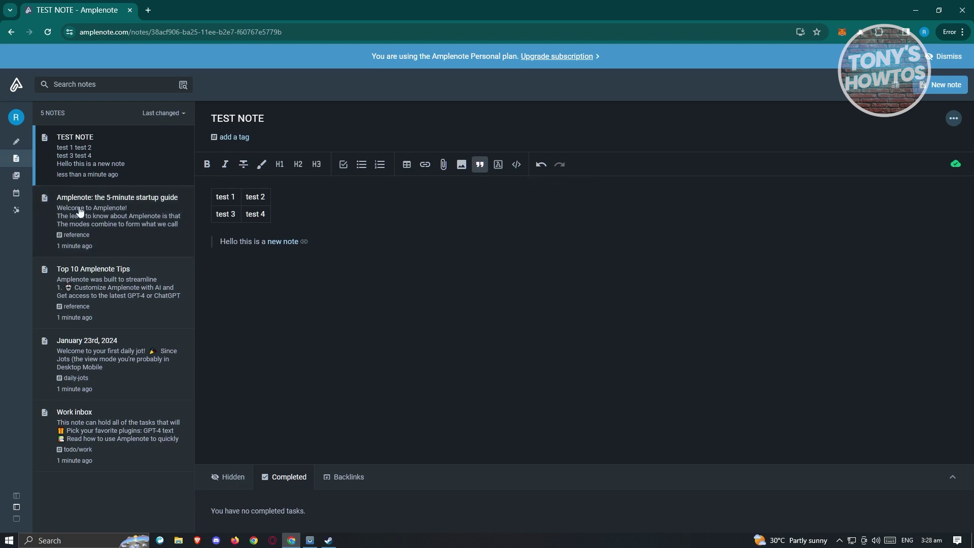
pyautogui.click(17, 148)
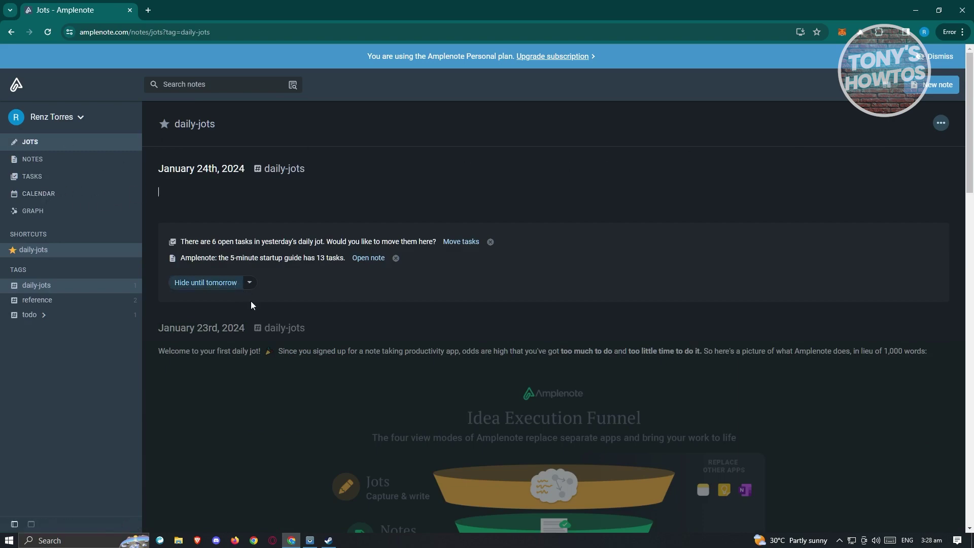
# Step: Scroll through the daily jots, clicking into the January 22nd, 21st and 20th entries
pyautogui.scroll(-20, 330, 274)
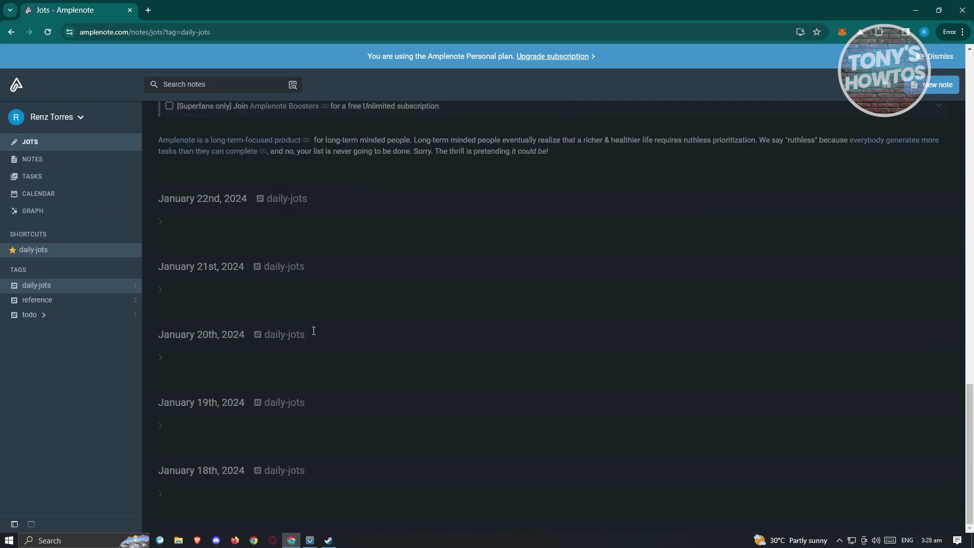
pyautogui.scroll(5, 260, 409)
pyautogui.scroll(-4, 229, 314)
pyautogui.click(214, 276)
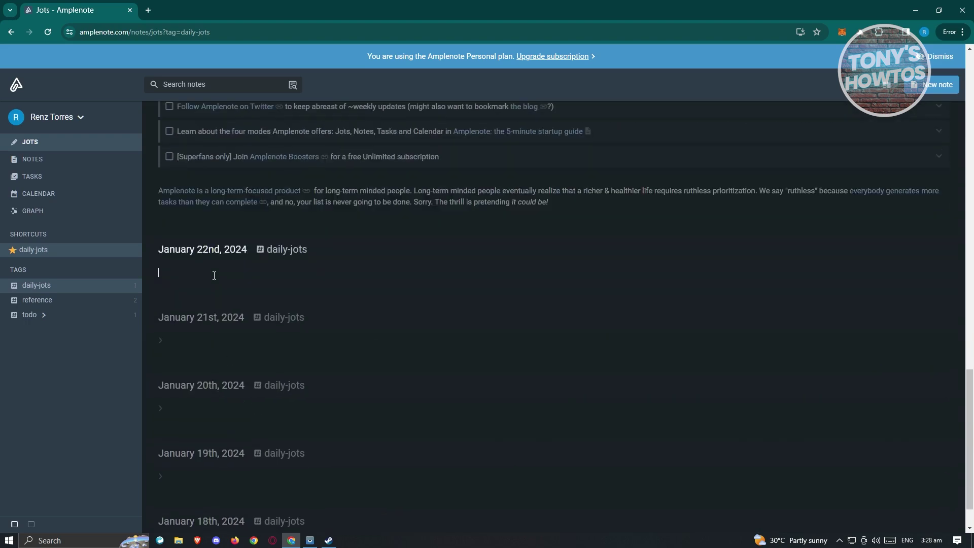
pyautogui.scroll(-1, 217, 289)
pyautogui.click(226, 289)
pyautogui.click(193, 354)
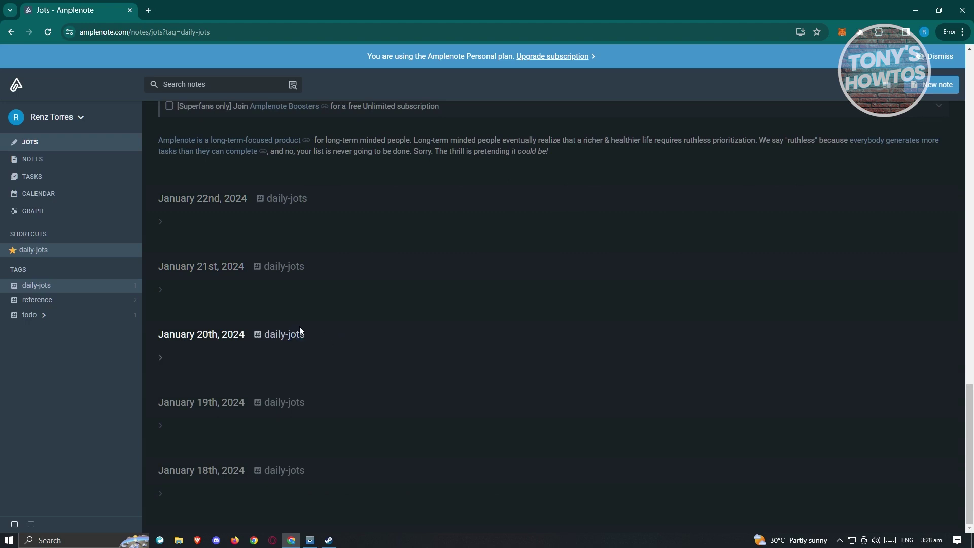
pyautogui.doubleClick(288, 336)
pyautogui.click(192, 355)
# Step: Type 'asdasdasd' into the empty January 22nd, 2024 jot
pyautogui.moveTo(274, 335); pyautogui.dragTo(327, 335)
pyautogui.scroll(2, 356, 343)
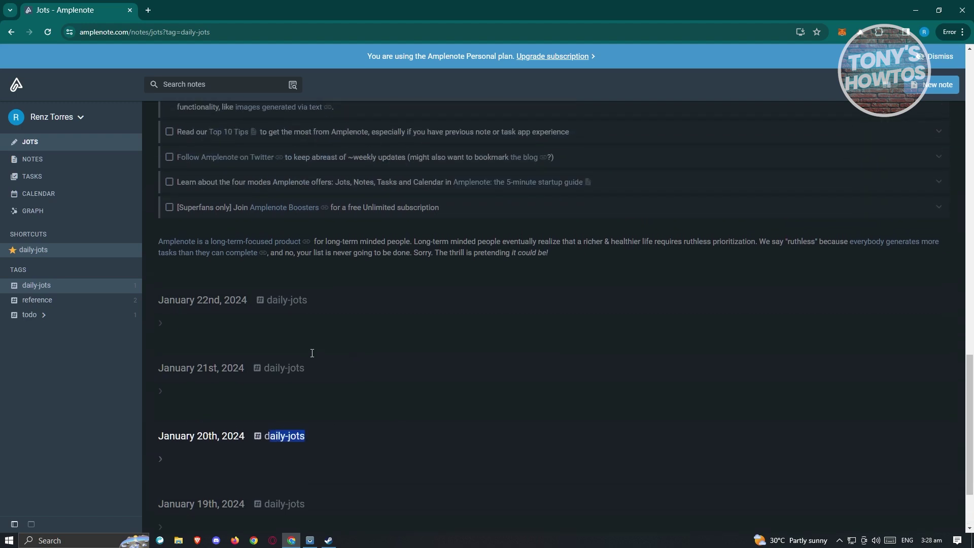
pyautogui.click(226, 322)
pyautogui.write('asdasdasd')
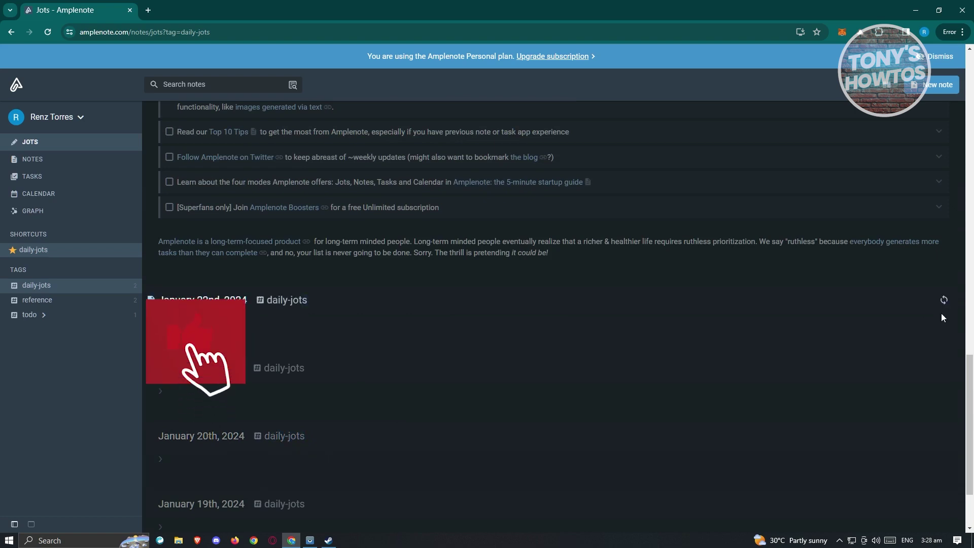
pyautogui.doubleClick(285, 300)
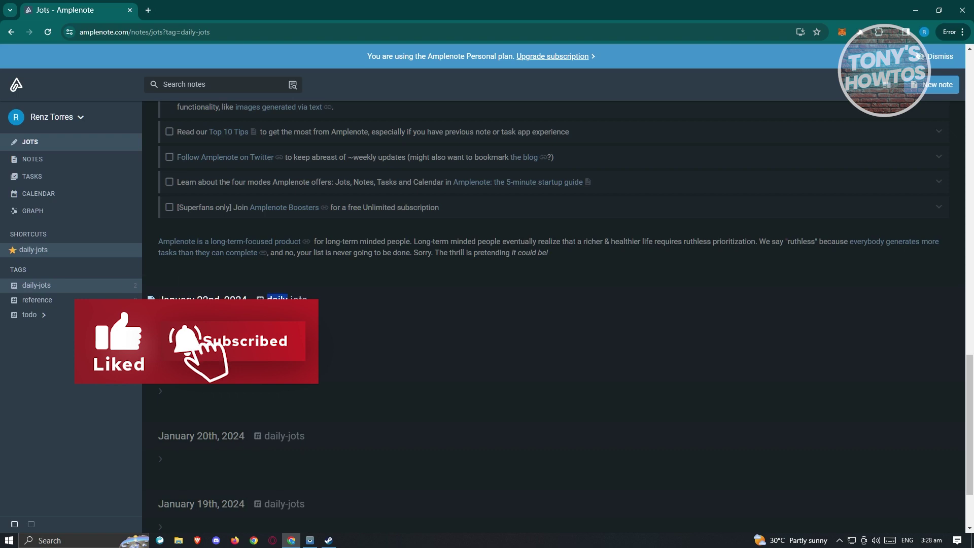
# Step: Open the January 22nd jot as a full note and view its daily-jots tag and options
pyautogui.click(150, 299)
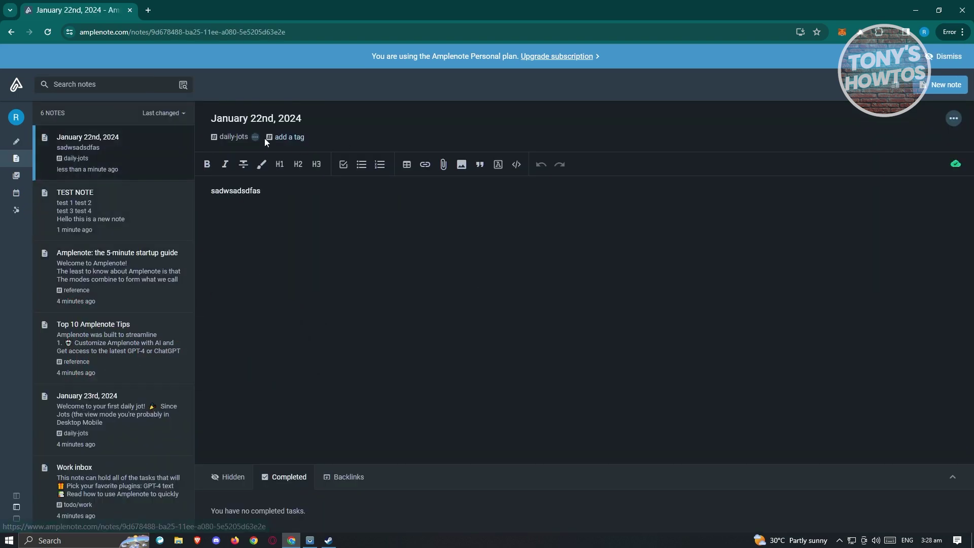
pyautogui.click(230, 140)
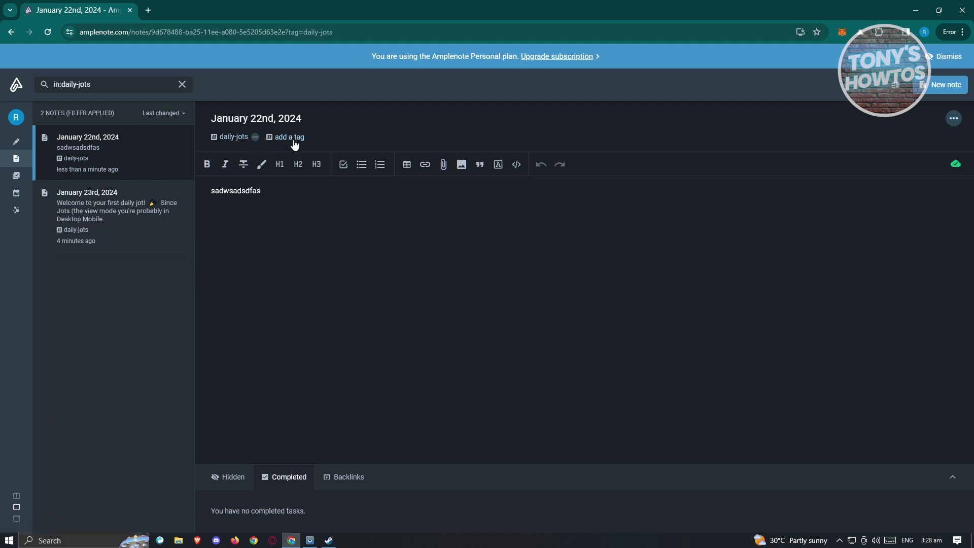
pyautogui.click(255, 138)
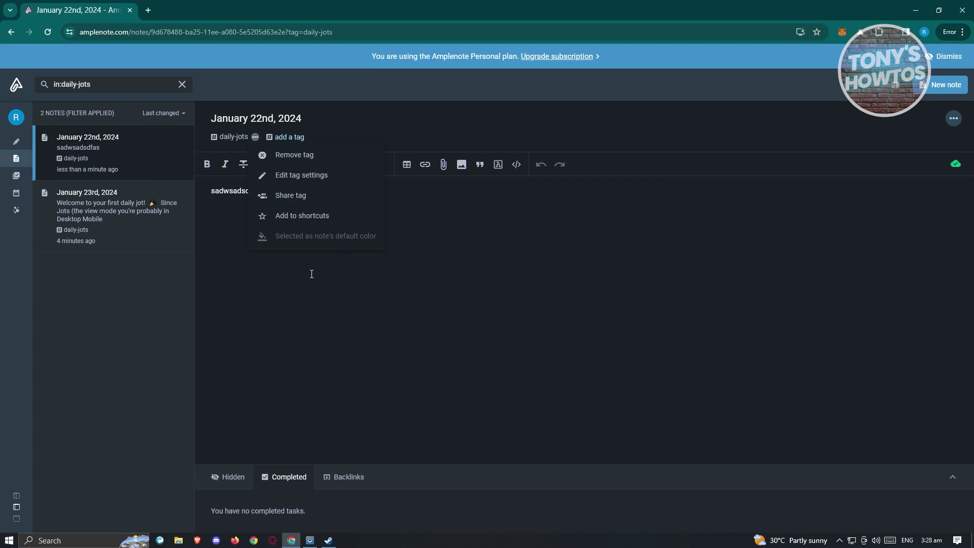
pyautogui.click(175, 252)
# Step: Return to Jots, click into the January 22nd jot, then switch to Tasks
pyautogui.click(16, 143)
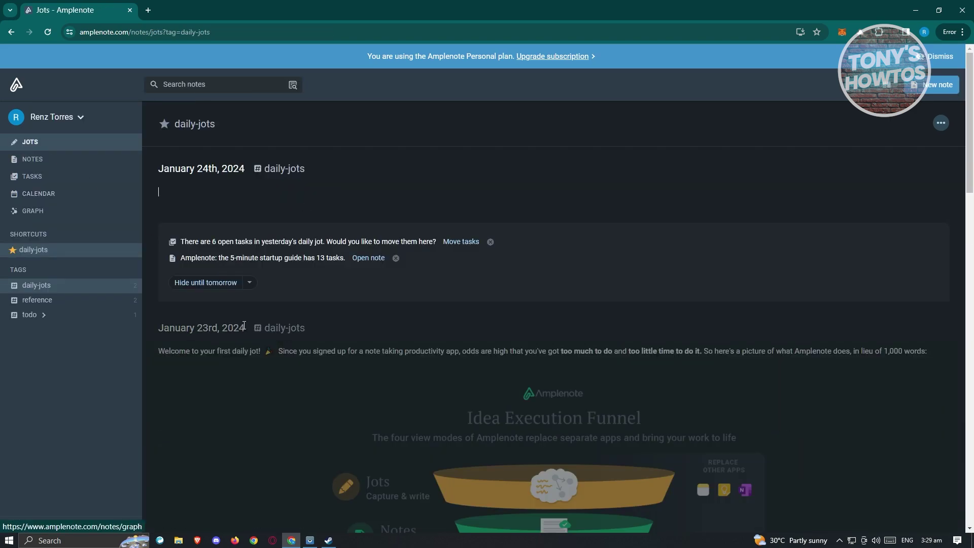
pyautogui.scroll(-15, 417, 359)
pyautogui.scroll(1, 435, 326)
pyautogui.click(227, 289)
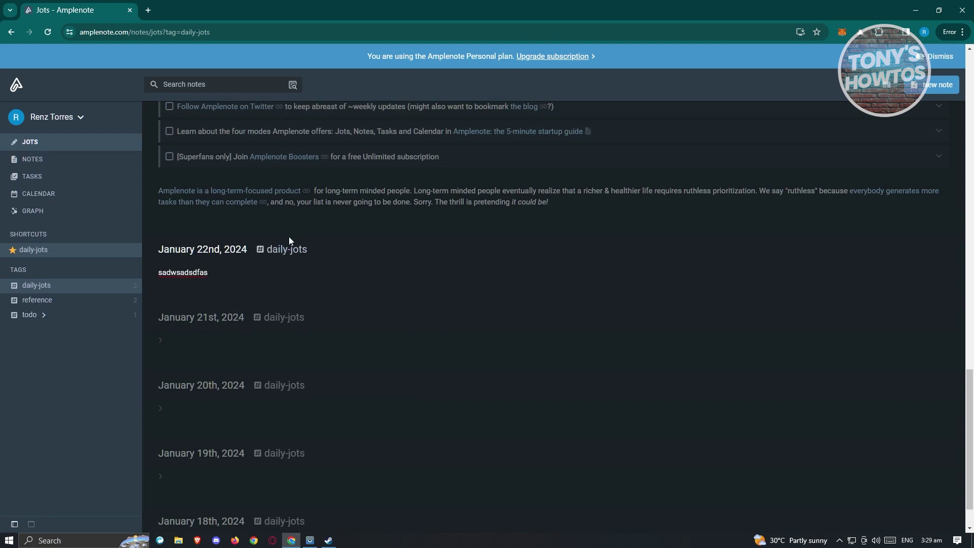
pyautogui.click(55, 180)
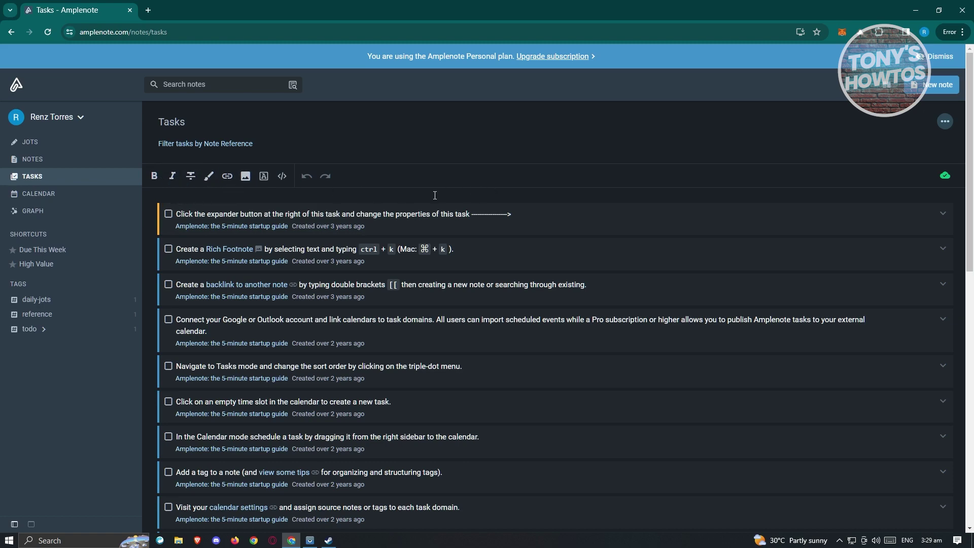
# Step: Open and close the task sorting and grouping options, then create a new blank note
pyautogui.scroll(-10, 437, 196)
pyautogui.scroll(10, 457, 228)
pyautogui.click(945, 121)
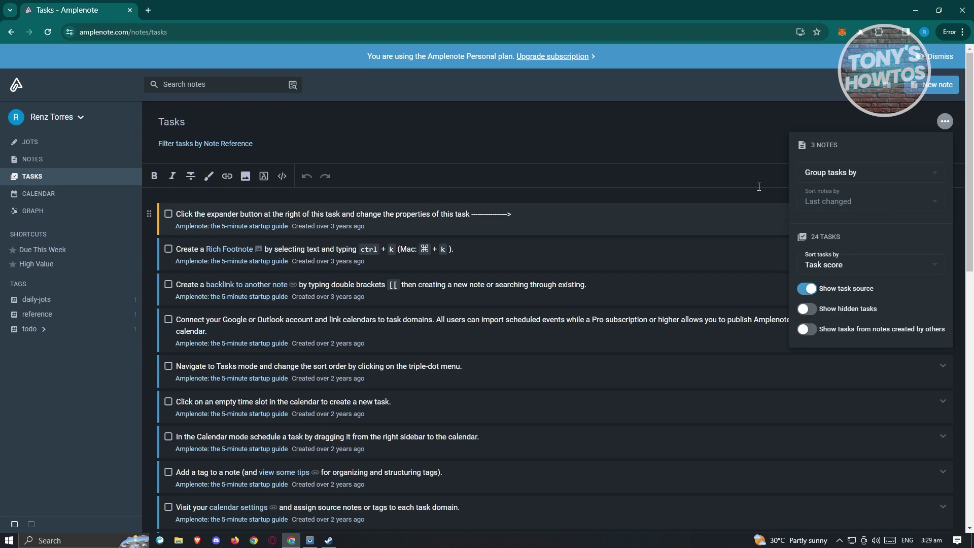
pyautogui.click(720, 122)
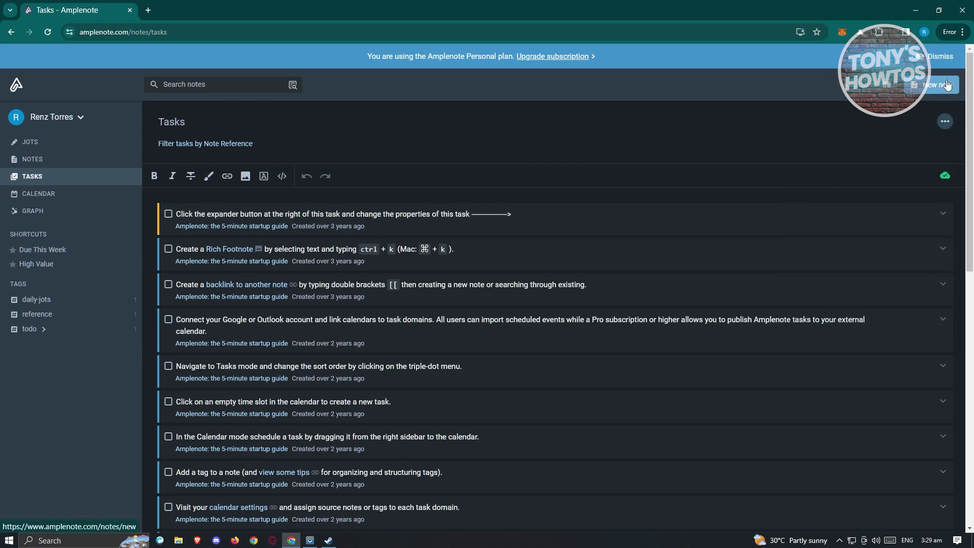
pyautogui.click(918, 93)
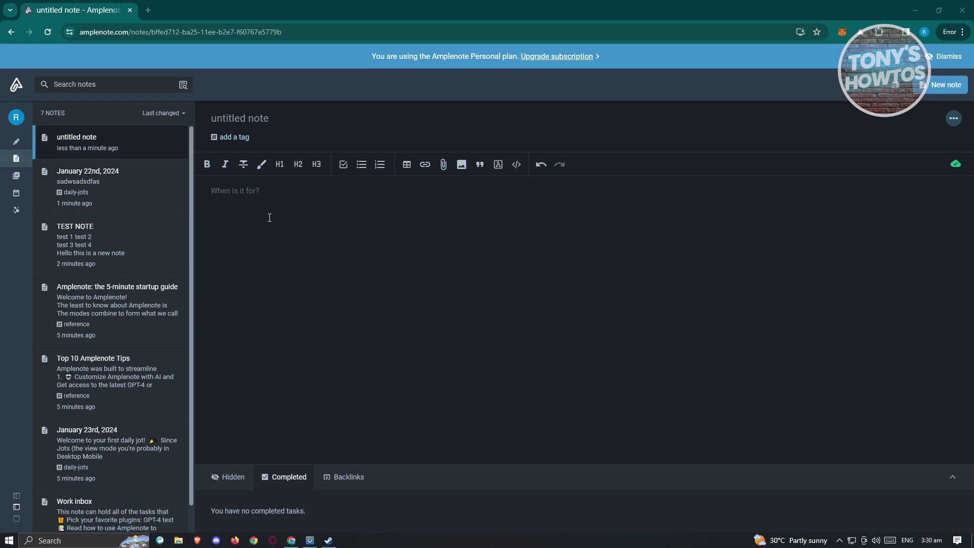
# Step: Add a task item reading 'sample task' to the new note's body
pyautogui.click(262, 194)
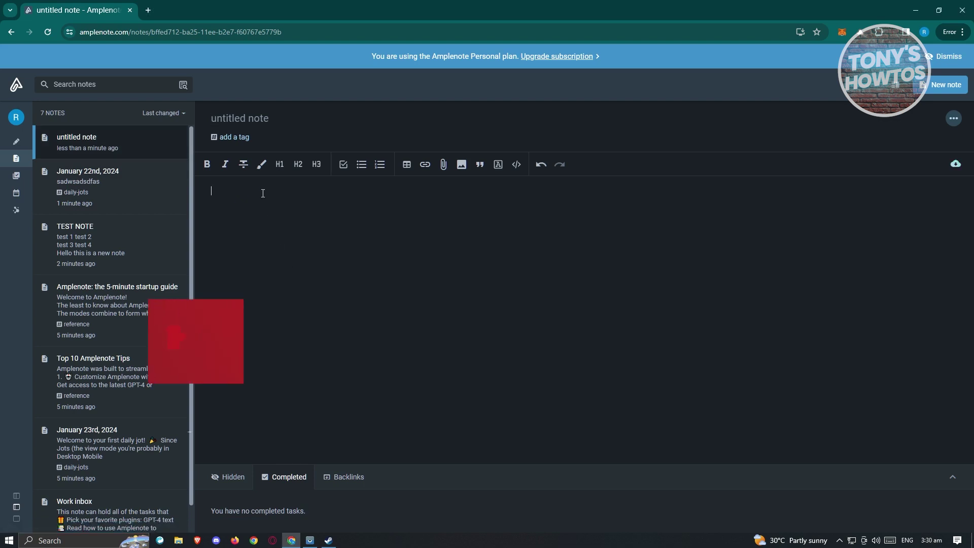
pyautogui.click(345, 166)
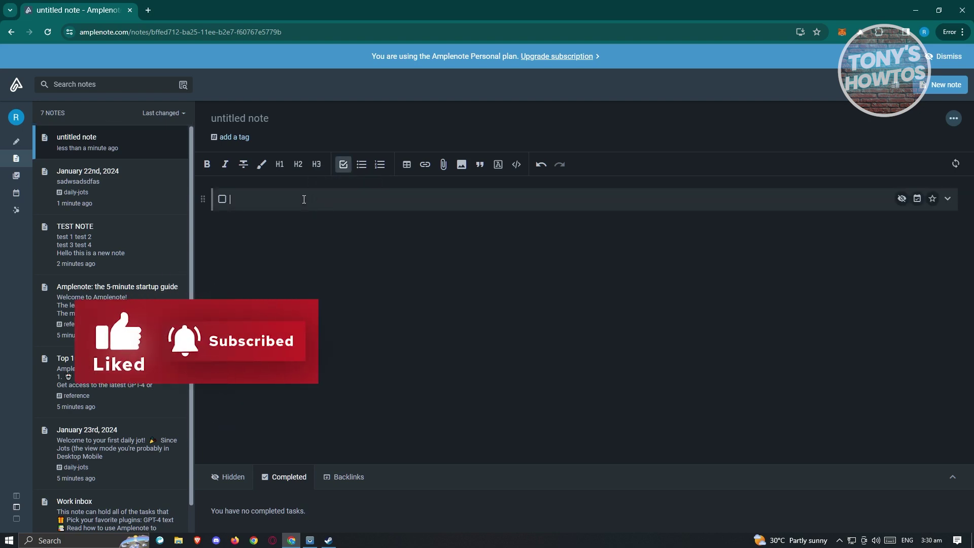
pyautogui.write('sample task')
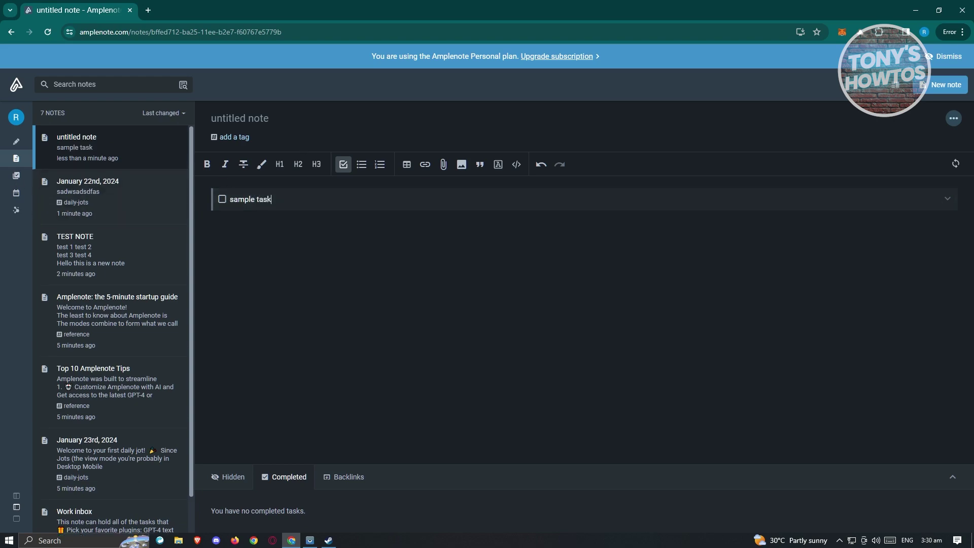
# Step: Mark the sample task complete in the Tasks list
pyautogui.click(16, 177)
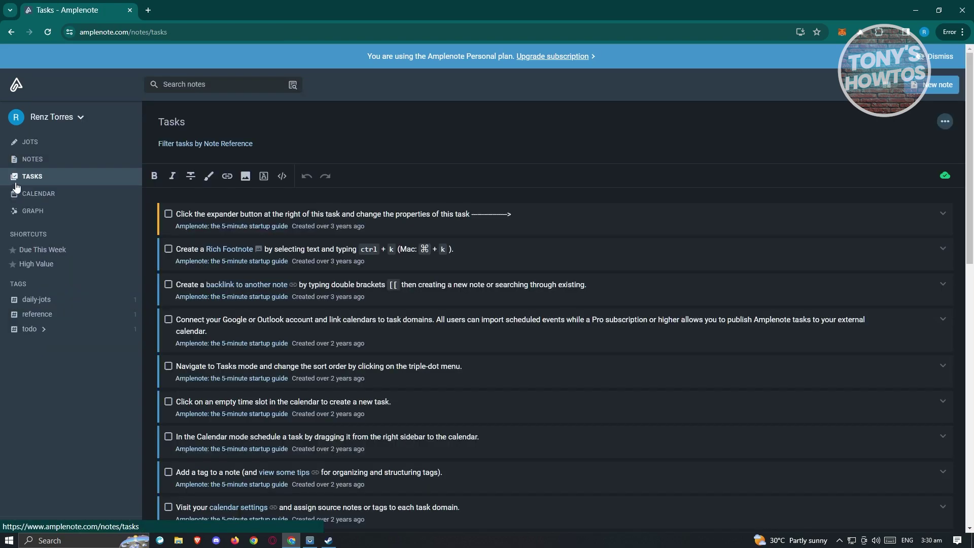
pyautogui.scroll(-10, 455, 290)
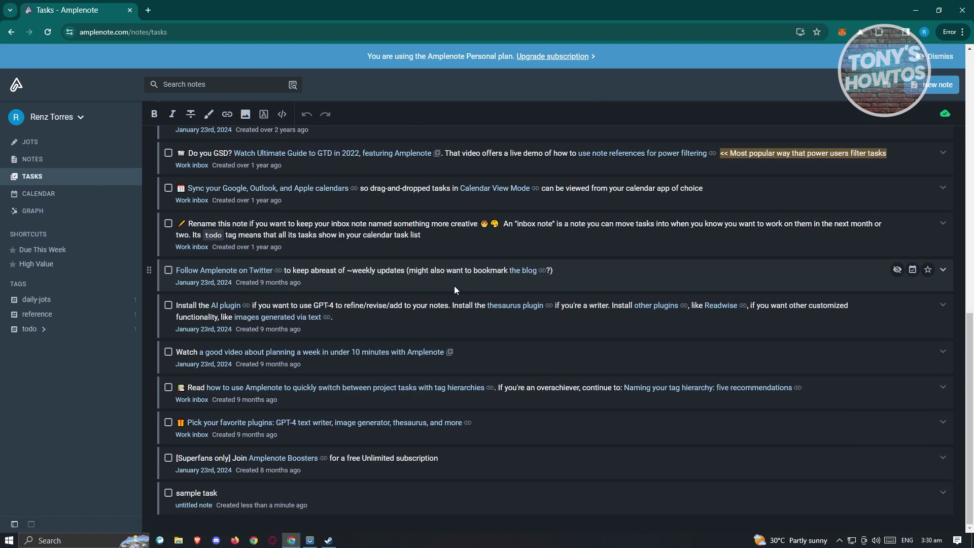
pyautogui.click(168, 497)
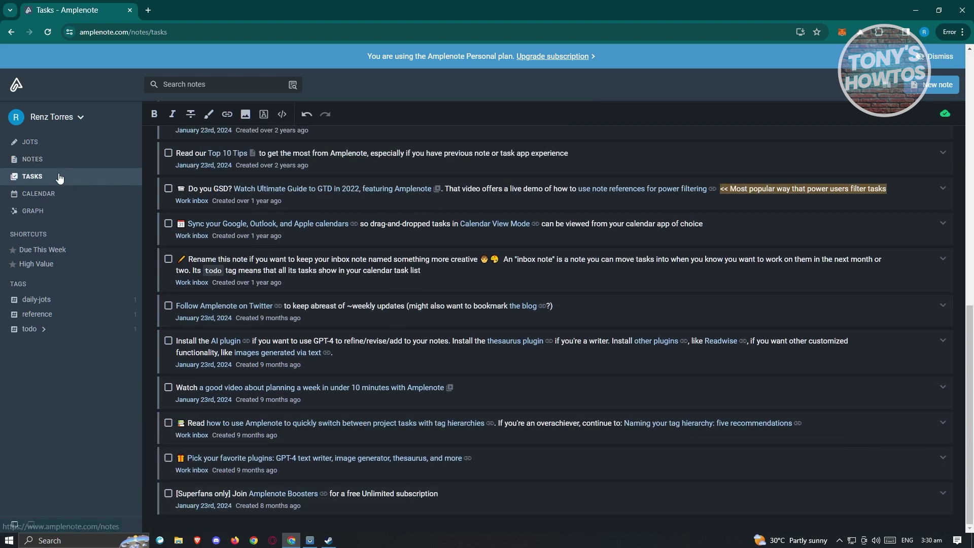
# Step: Reopen the untitled note from the notes list, then switch to the Calendar view
pyautogui.click(49, 159)
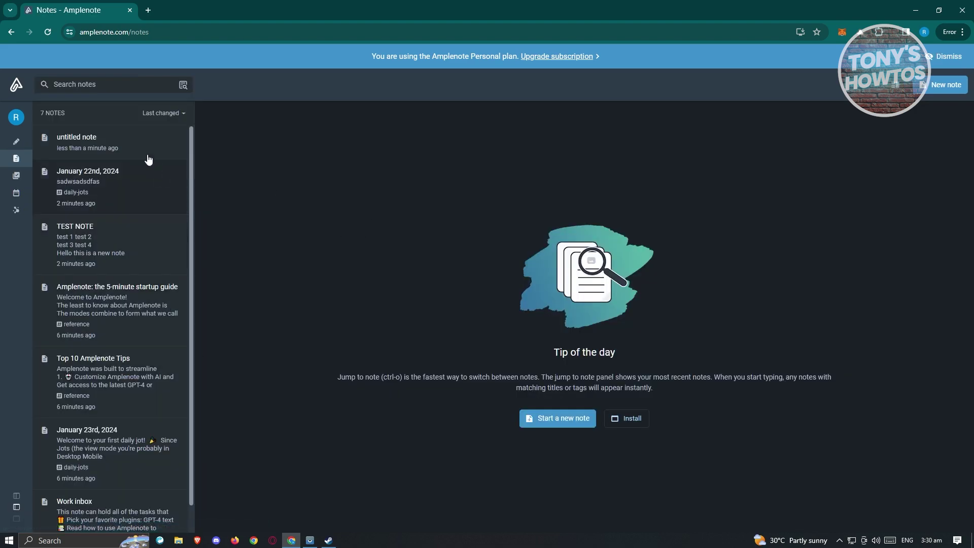
pyautogui.click(127, 147)
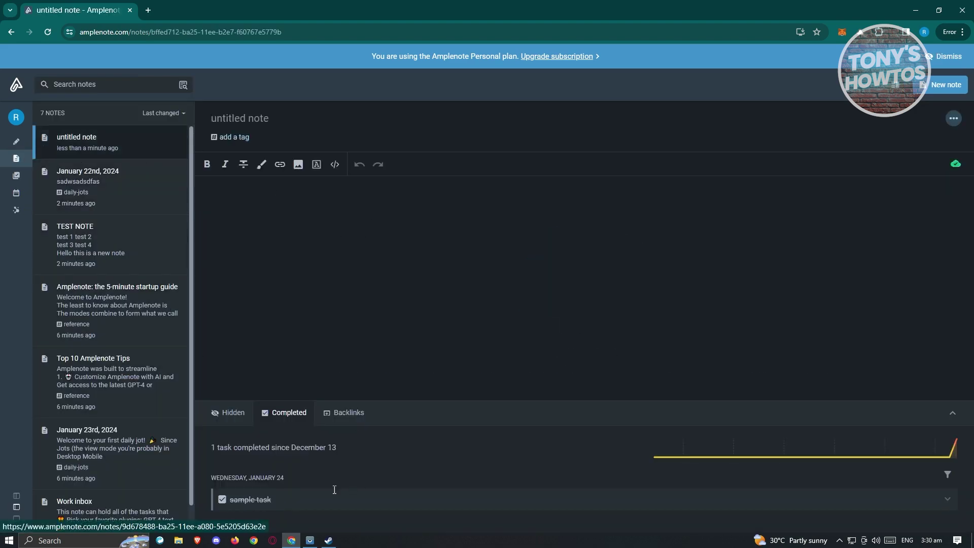
pyautogui.click(16, 195)
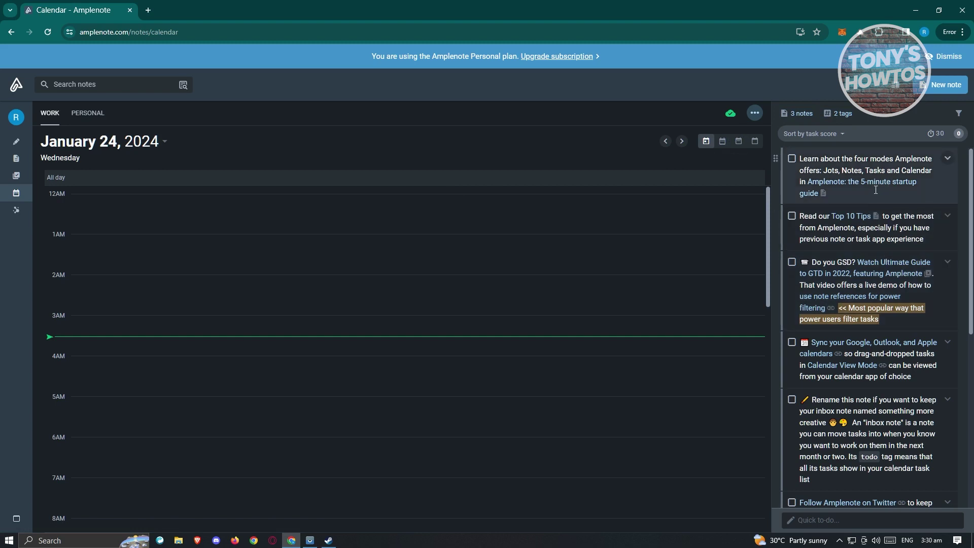
pyautogui.click(853, 197)
# Step: Hide the first calendar task until Tomorrow via its chevron menu, then open Graph
pyautogui.click(949, 158)
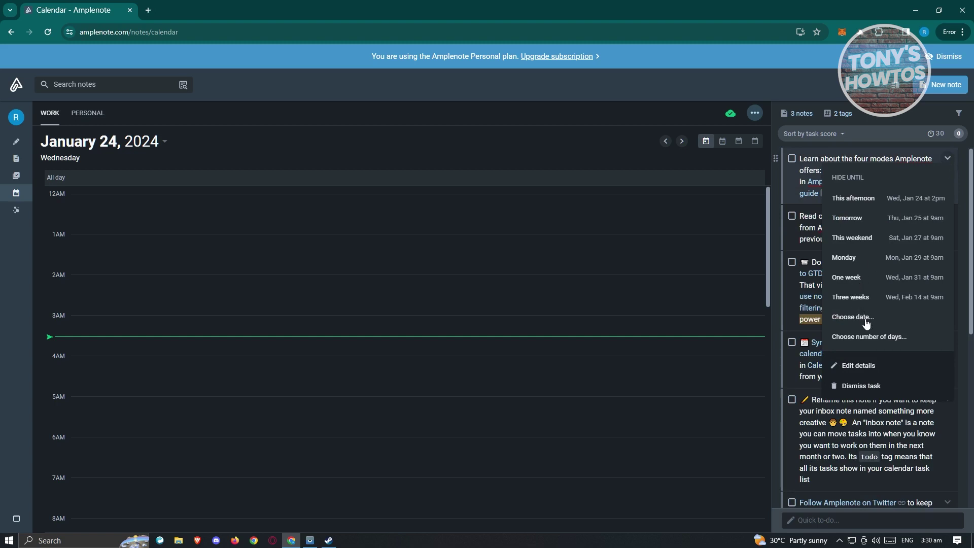
pyautogui.click(857, 219)
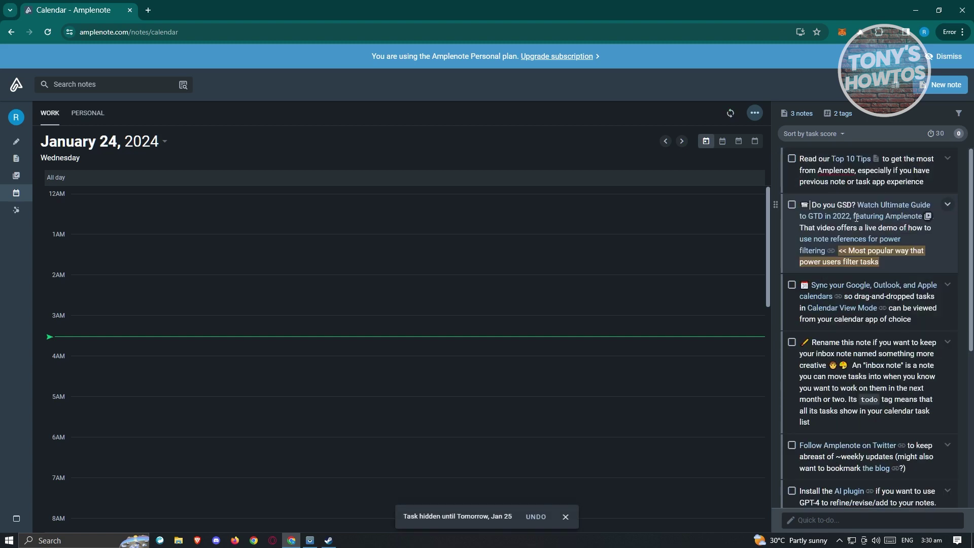
pyautogui.scroll(-10, 397, 343)
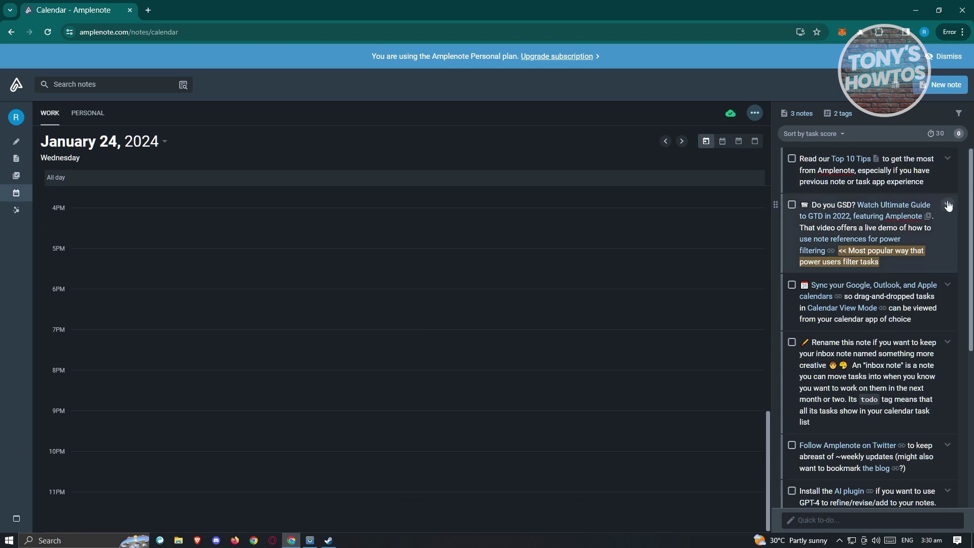
pyautogui.click(16, 211)
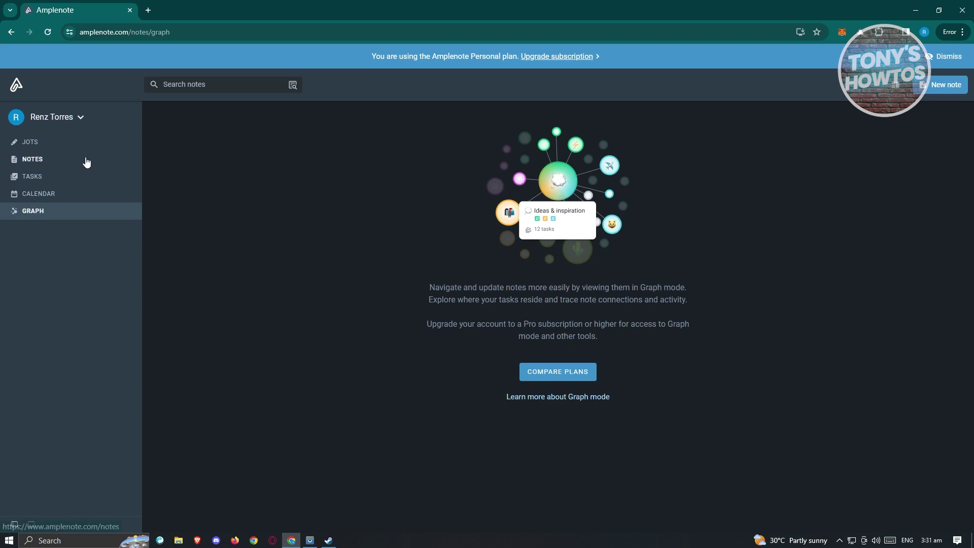
# Step: Switch through Jots, Notes and Tasks, ending back on the Notes list
pyautogui.click(54, 148)
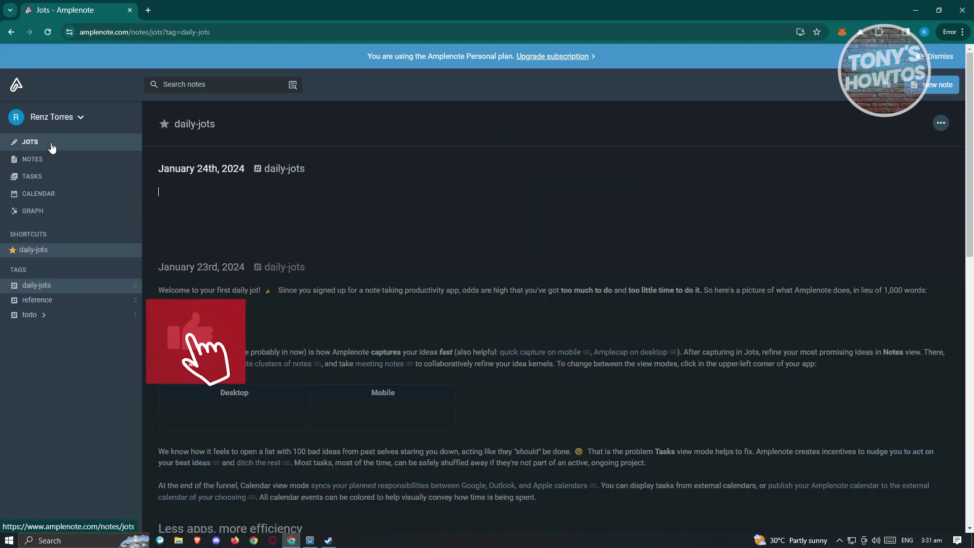
pyautogui.click(54, 161)
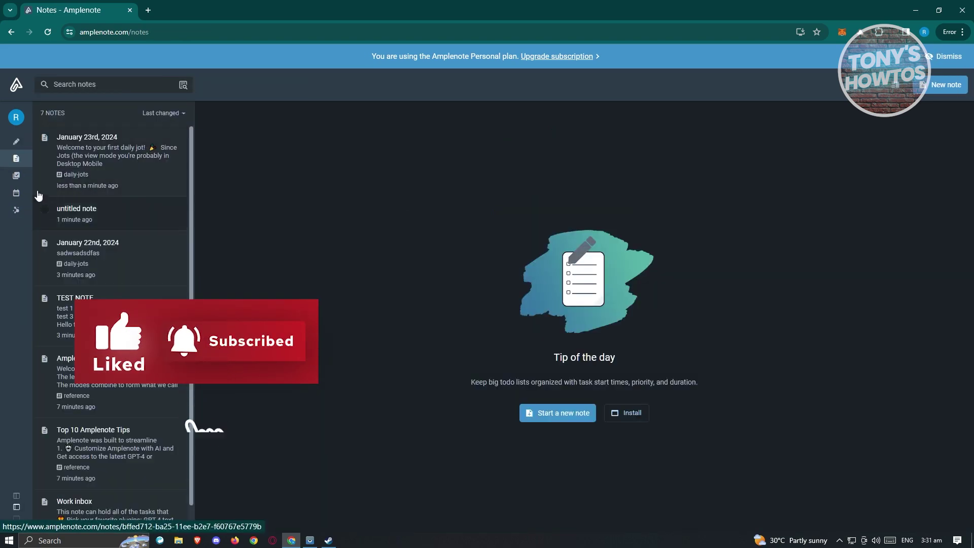
pyautogui.click(19, 181)
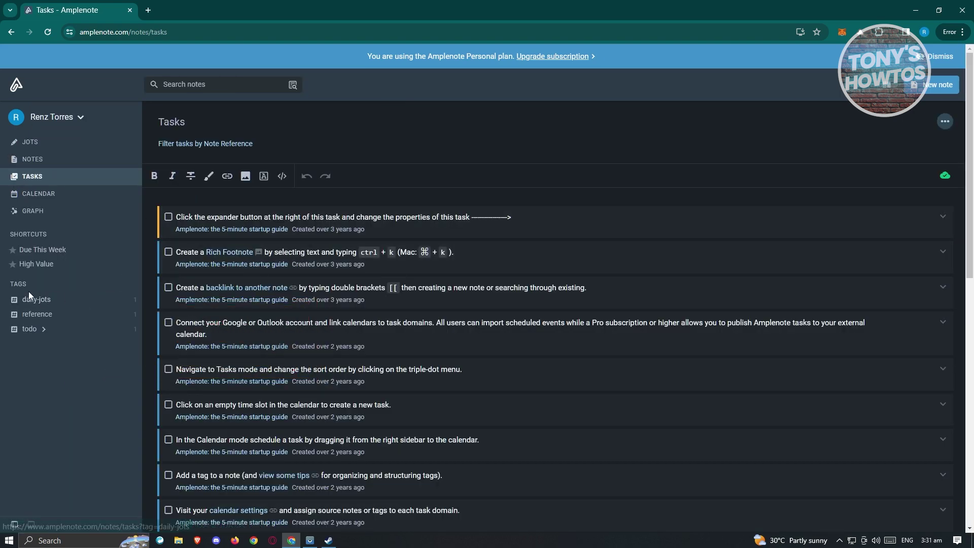
pyautogui.click(43, 161)
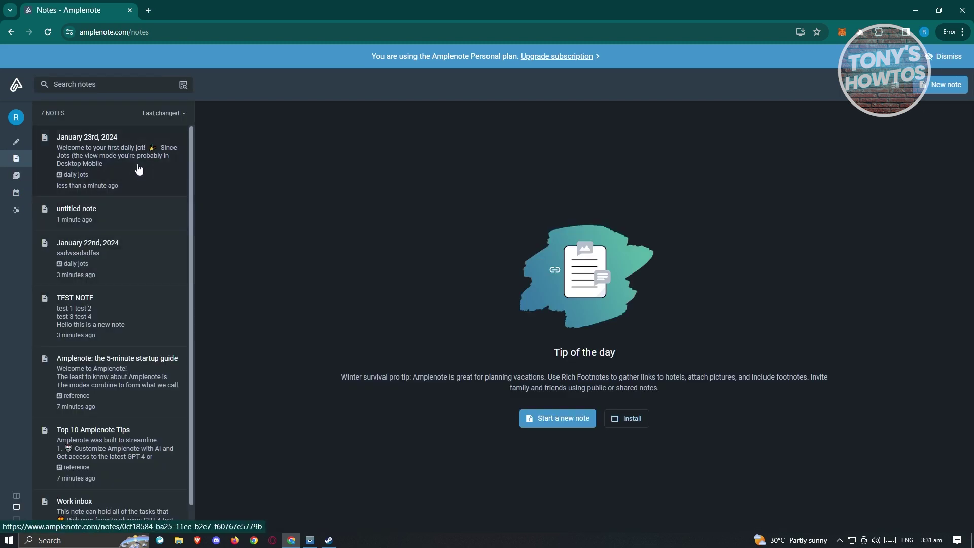
# Step: Open TEST NOTE and add the tag 'food'
pyautogui.click(149, 310)
pyautogui.click(239, 137)
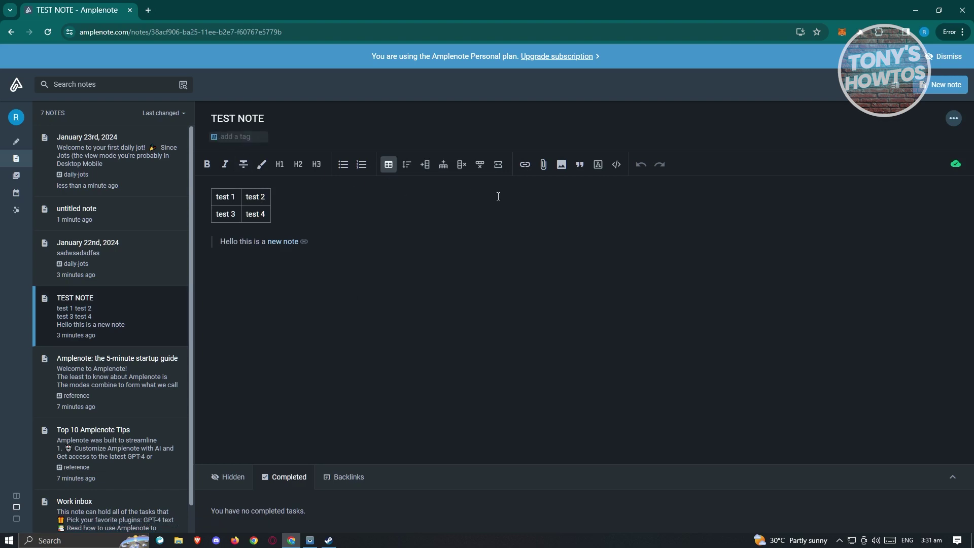
pyautogui.write('food')
pyautogui.press('Return')
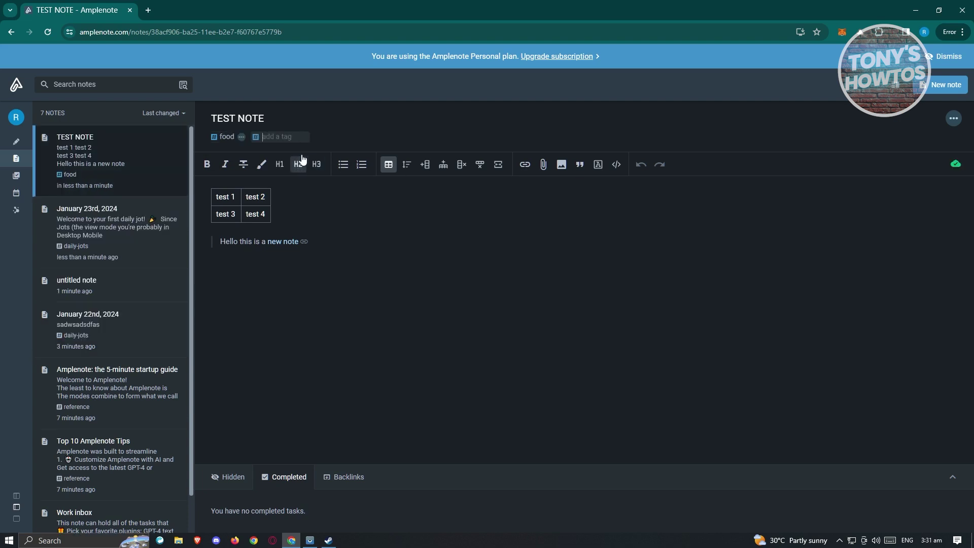
# Step: Filter Jots by the food tag to show TEST NOTE
pyautogui.click(16, 142)
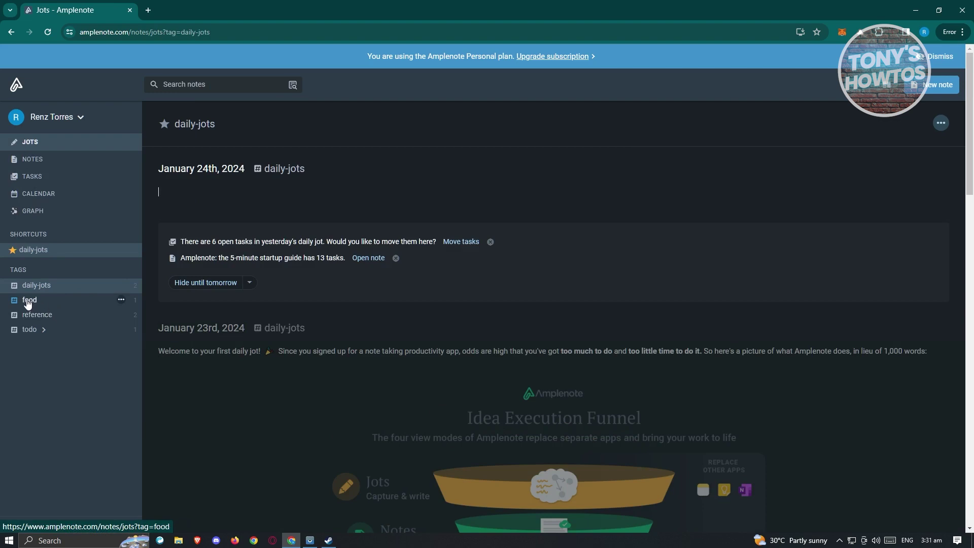
pyautogui.click(28, 303)
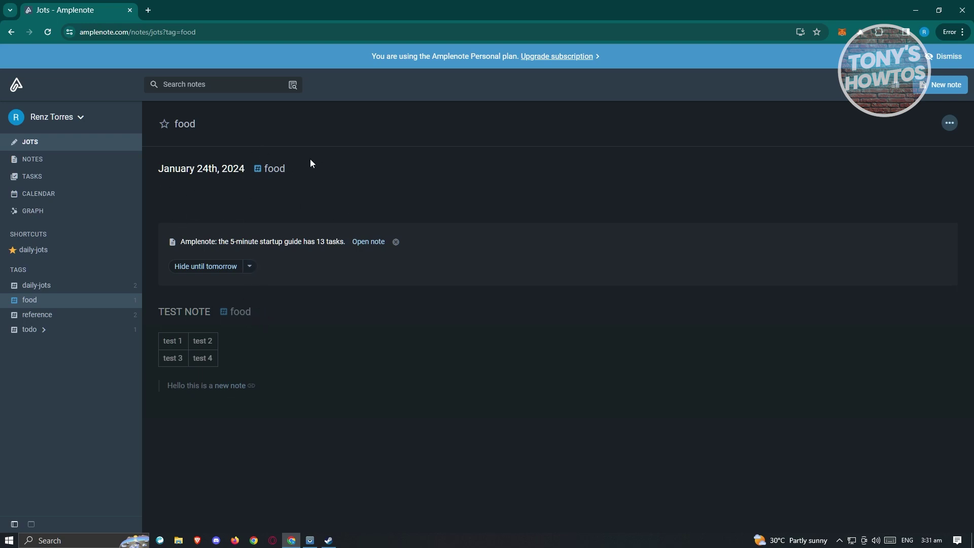
pyautogui.click(271, 386)
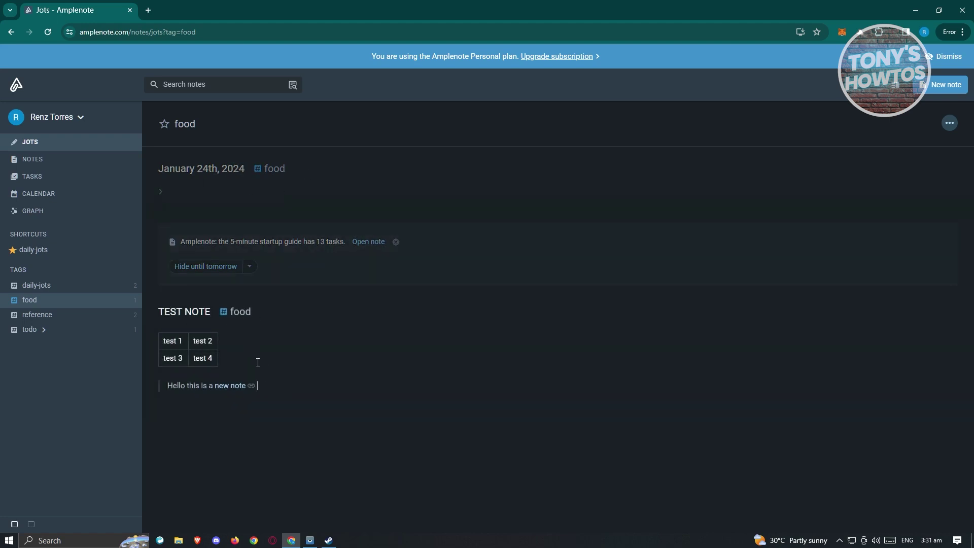